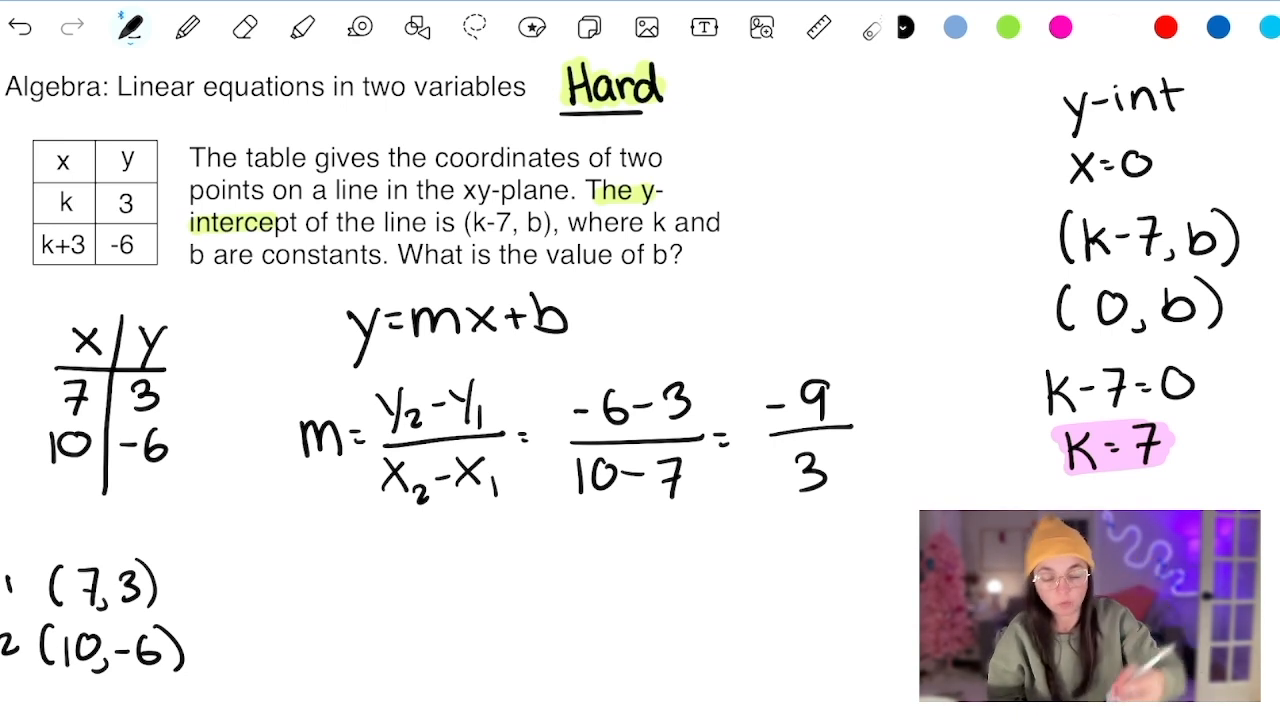
- Finish the slope calculation with = −3 and write m = −3 beneath it
left_click_drag(864, 424, 875, 423)
mouse_move(864, 431)
left_mouse_down()
mouse_move(935, 415)
mouse_move(920, 444)
left_mouse_up()
mouse_move(392, 548)
left_mouse_down()
mouse_move(392, 586)
mouse_move(430, 582)
mouse_move(449, 553)
mouse_move(494, 572)
left_mouse_up()
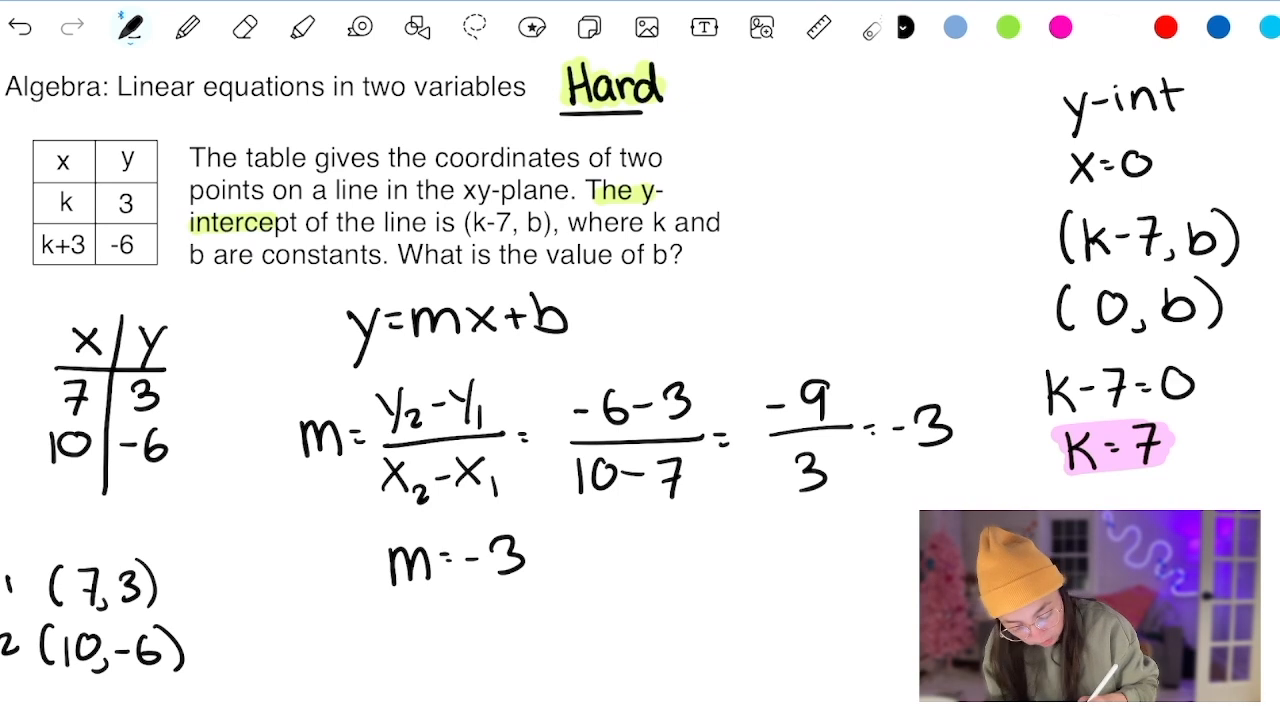
- Write the line equation y = −3x + b directly below m = −3
left_click_drag(320, 607, 336, 660)
left_click_drag(360, 614, 372, 615)
mouse_move(364, 623)
left_mouse_down()
mouse_move(440, 616)
mouse_move(430, 636)
mouse_move(496, 640)
mouse_move(478, 640)
left_mouse_up()
left_click_drag(517, 609, 528, 621)
left_click_drag(538, 594, 540, 634)
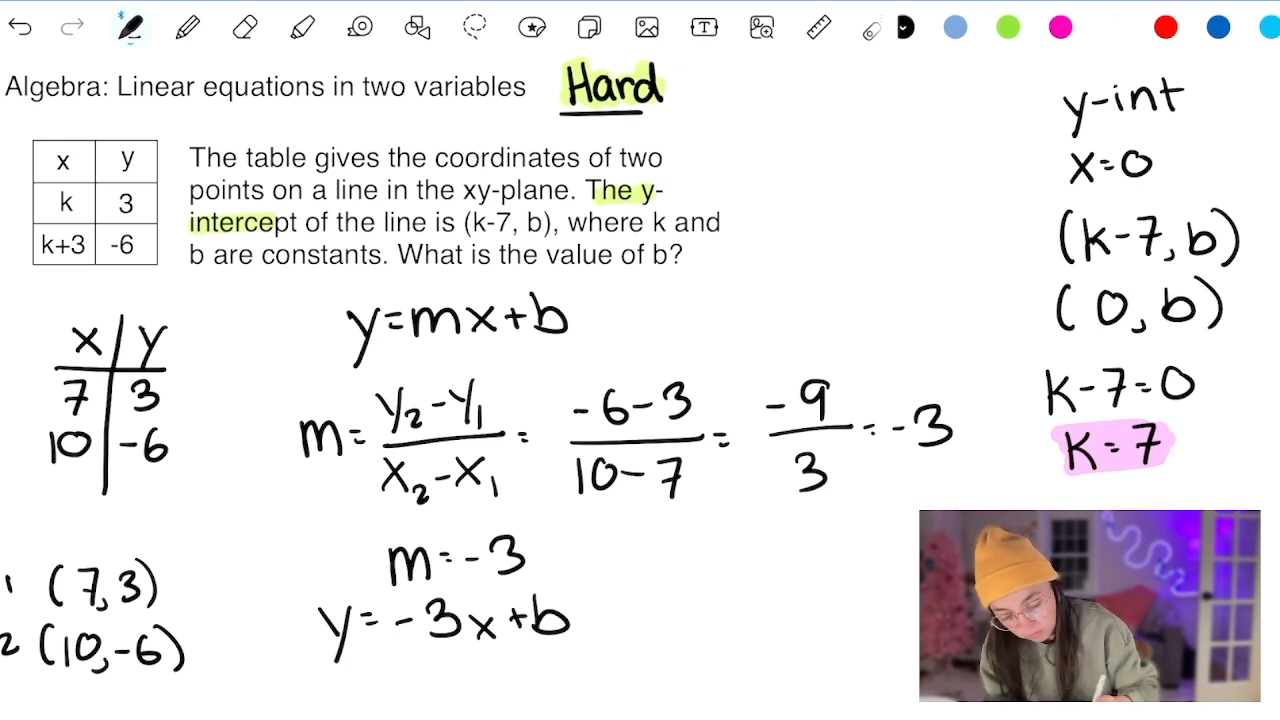
- Lasso the handwritten y = in the last equation and nudge it closer to −3x + b
left_click(873, 28)
left_click(475, 28)
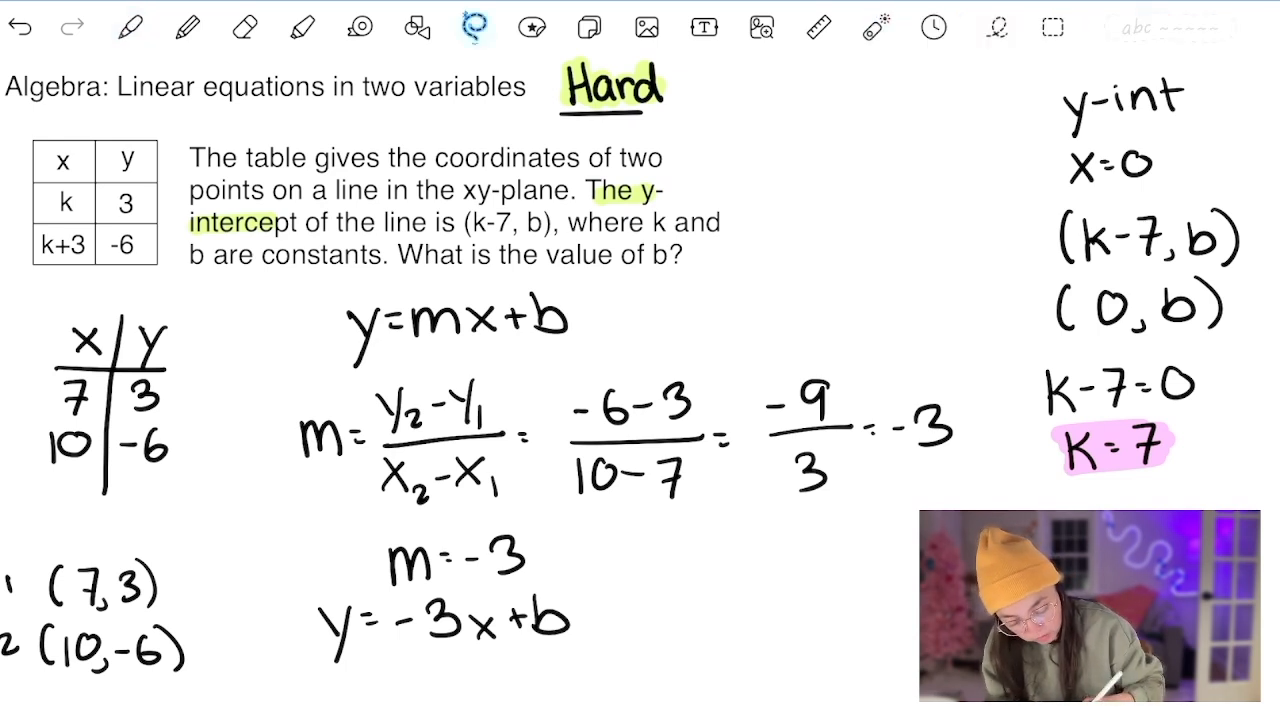
left_click_drag(336, 563, 348, 564)
left_click_drag(340, 622, 349, 630)
left_click(420, 680)
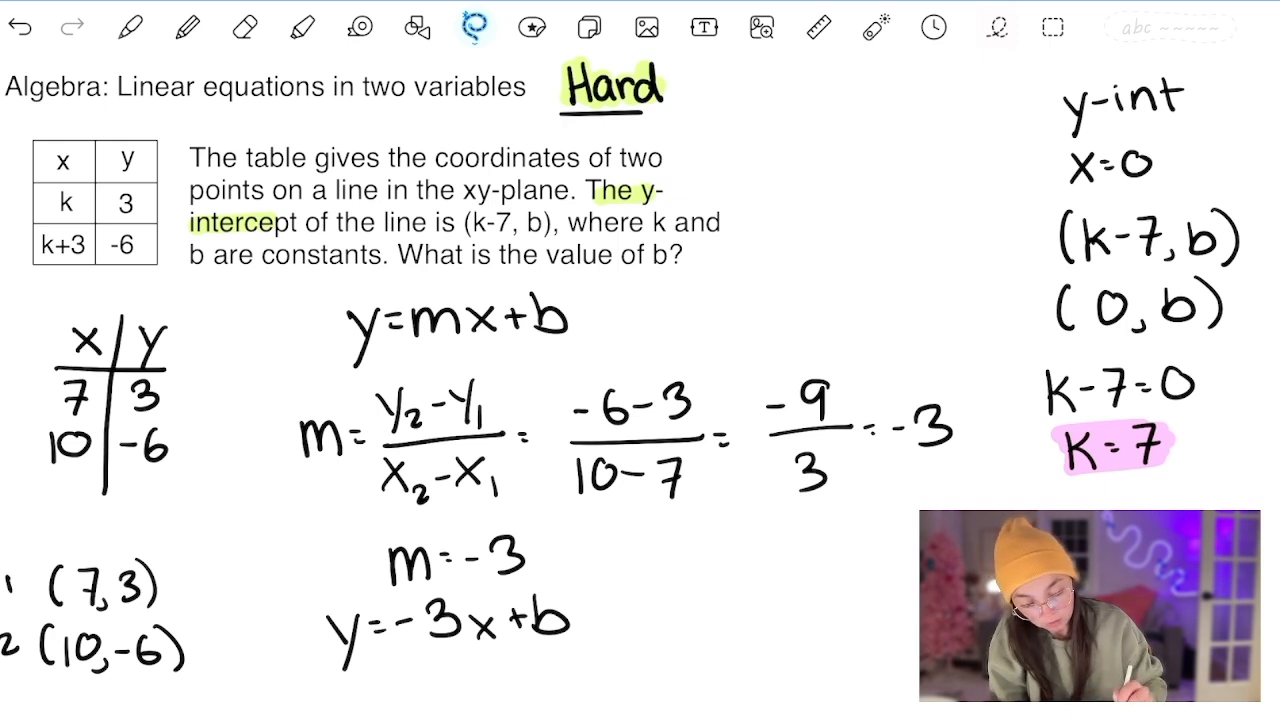
- Shrink the slope calculation and shift it and the surrounding equations closer to the handwritten x/y table
left_click_drag(950, 462, 742, 368)
left_click_drag(742, 368, 610, 323)
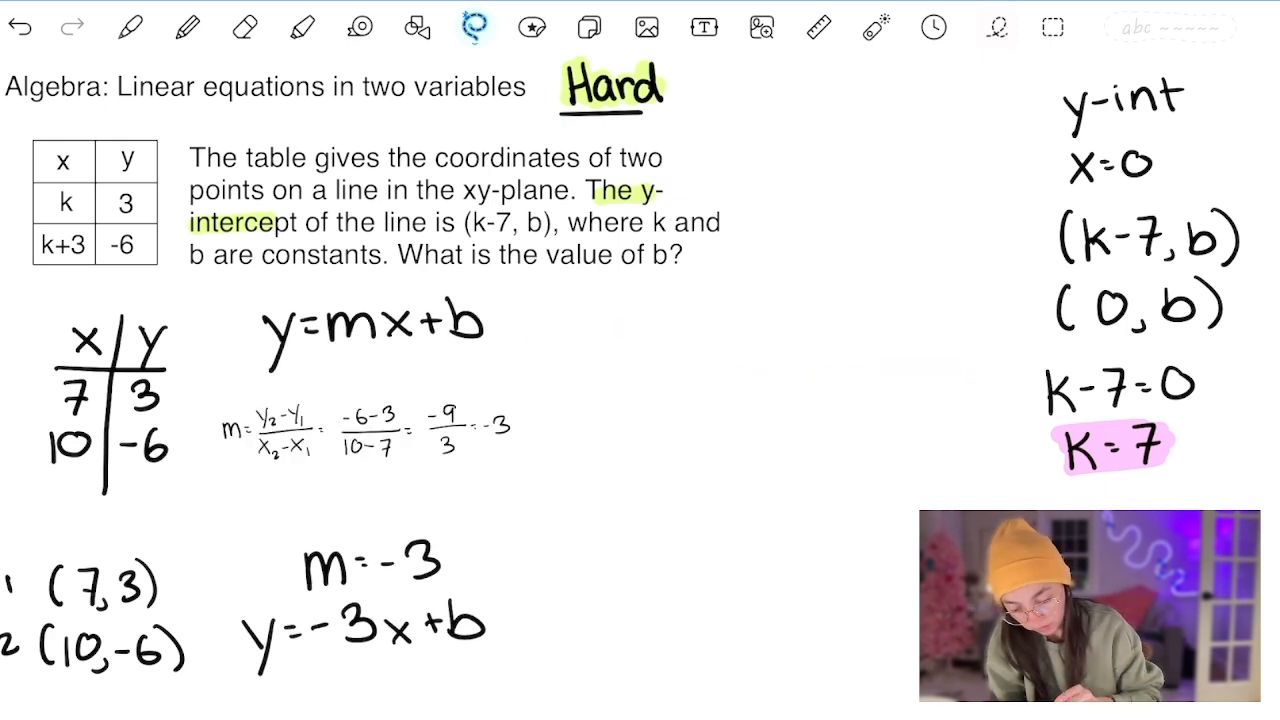
left_click(130, 27)
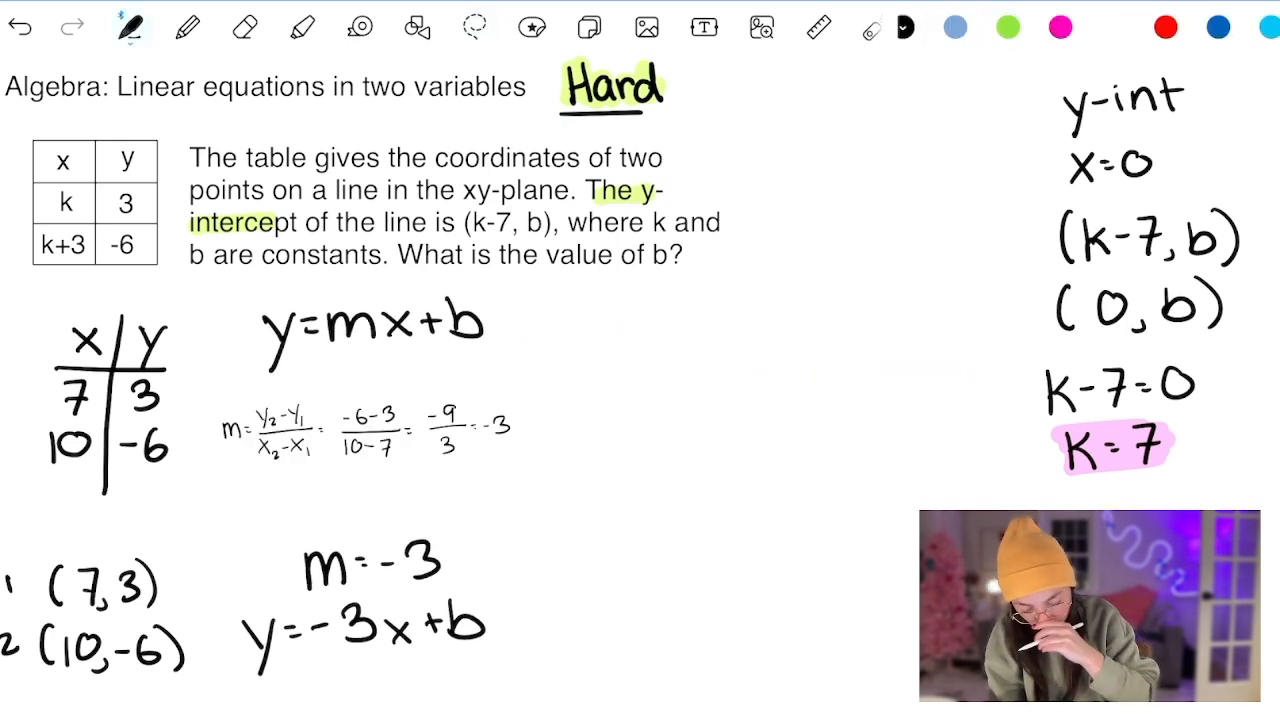
- Lasso y = −3x + b and move it up beside y = mx + b
left_click(475, 27)
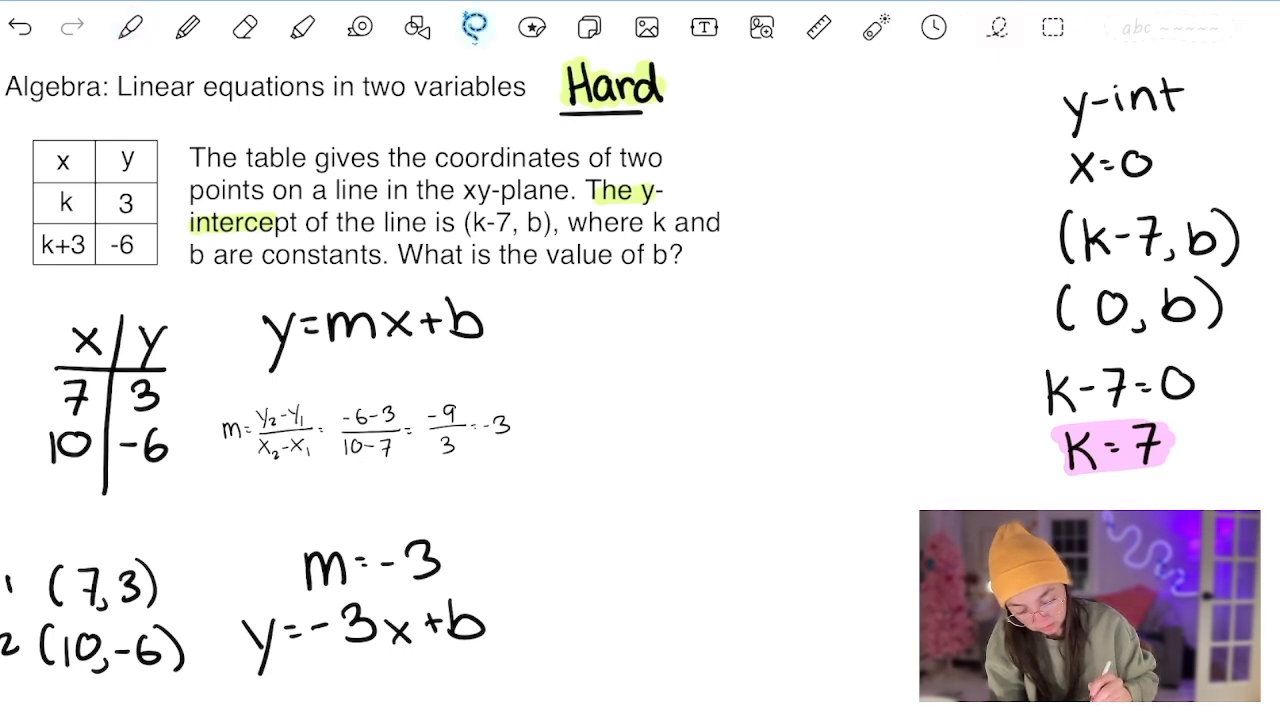
mouse_move(500, 645)
left_mouse_down()
mouse_move(410, 600)
mouse_move(495, 650)
left_mouse_up()
left_click_drag(365, 625, 705, 337)
left_click(675, 438)
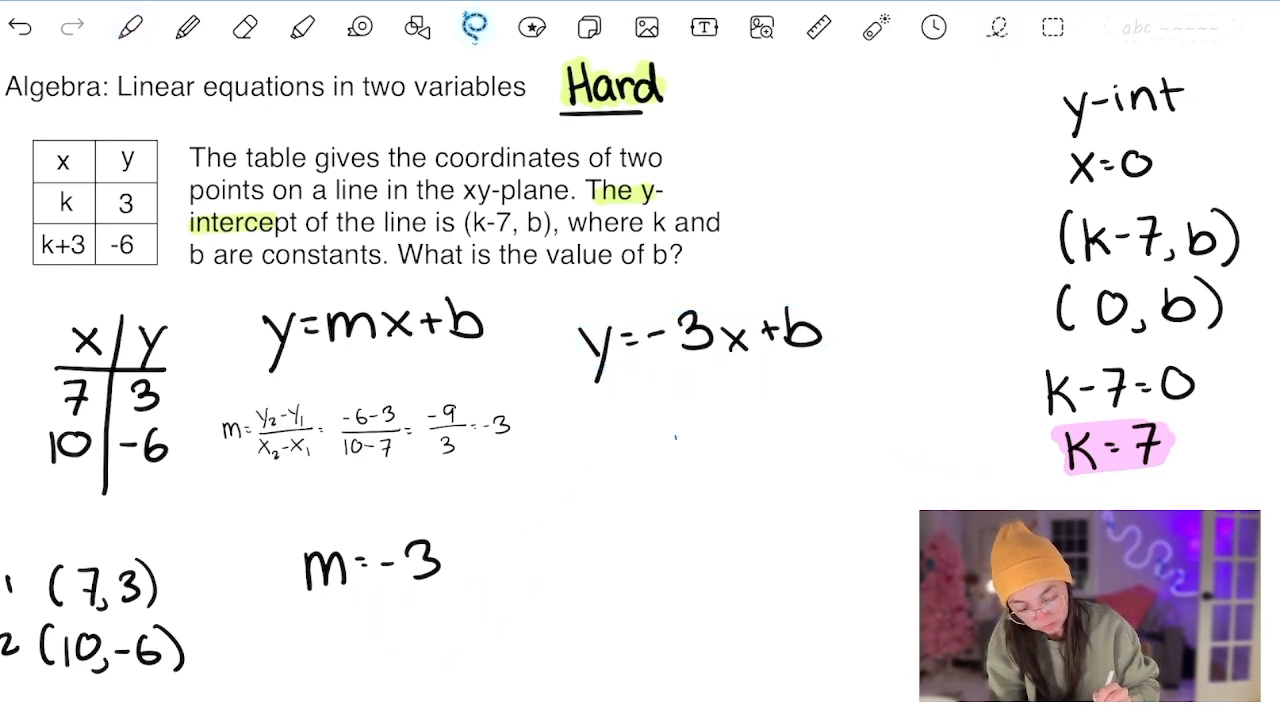
- Point out the x/y table and the point (7, 3) with the laser pointer
left_click(130, 27)
left_click(872, 27)
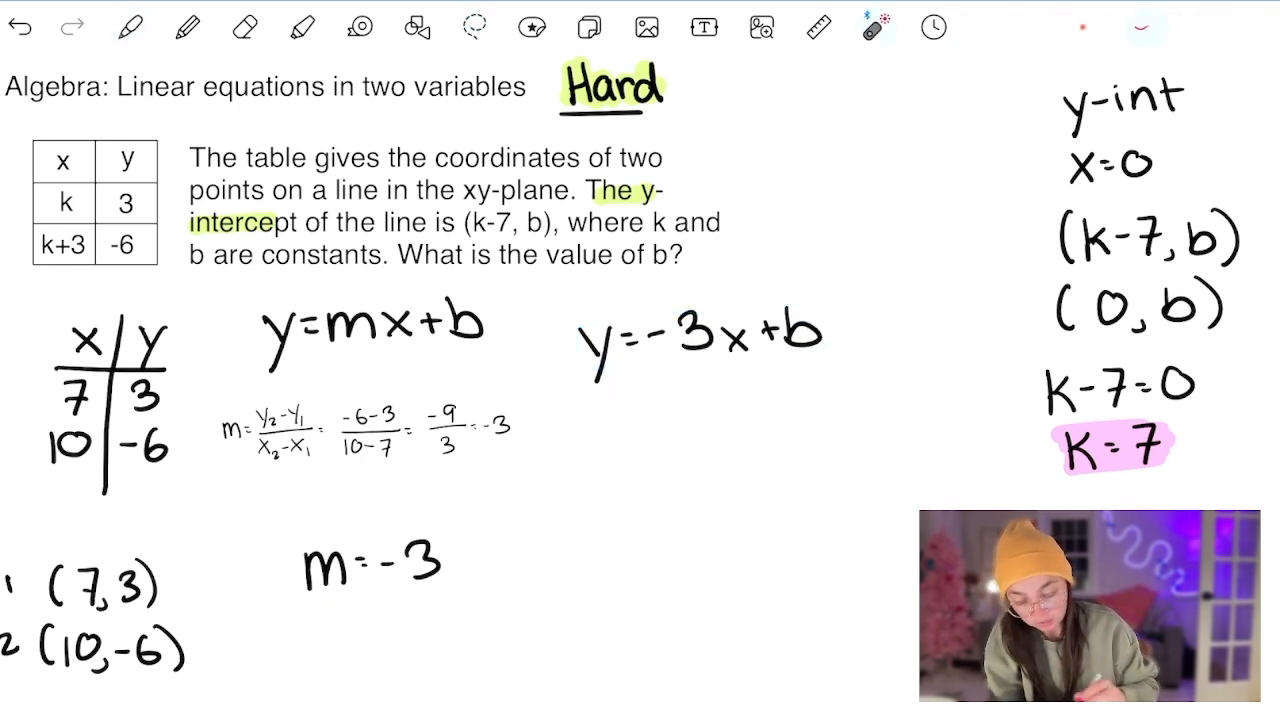
left_click_drag(150, 366, 165, 376)
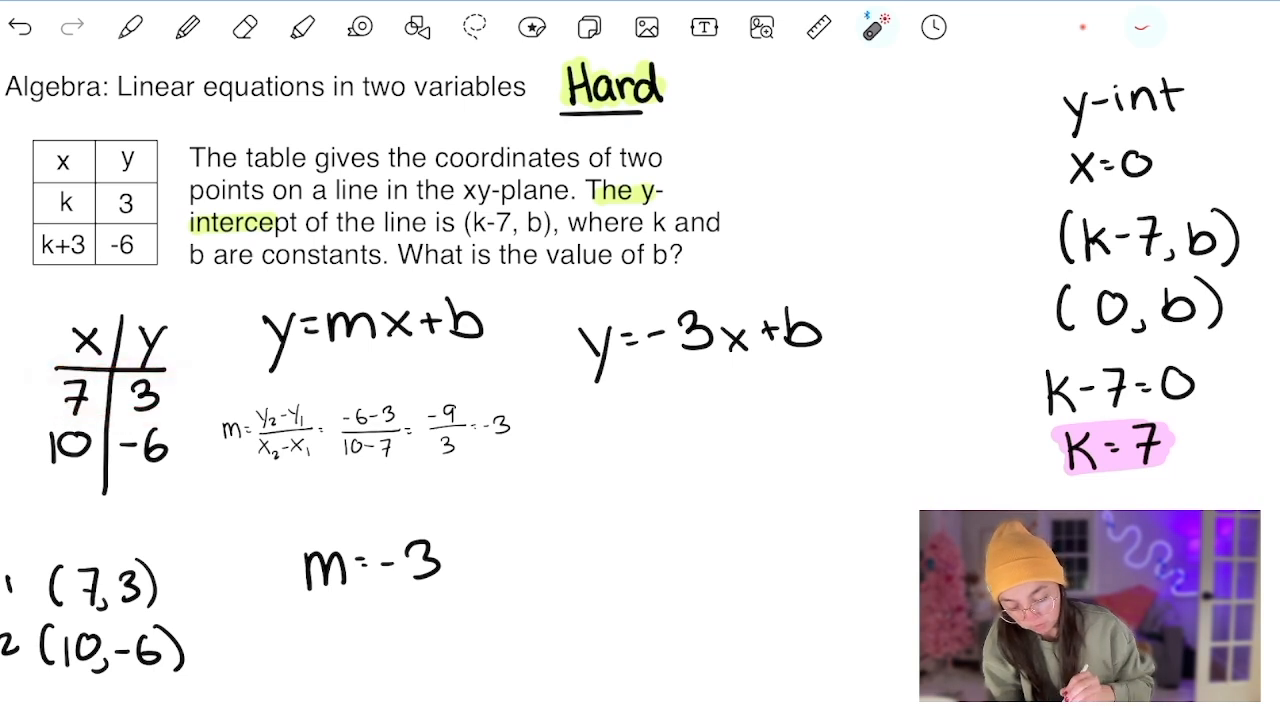
left_click_drag(152, 548, 157, 560)
- Write the substitution 3 = −3(7) + b below y = −3x + b with the pen
left_click(130, 27)
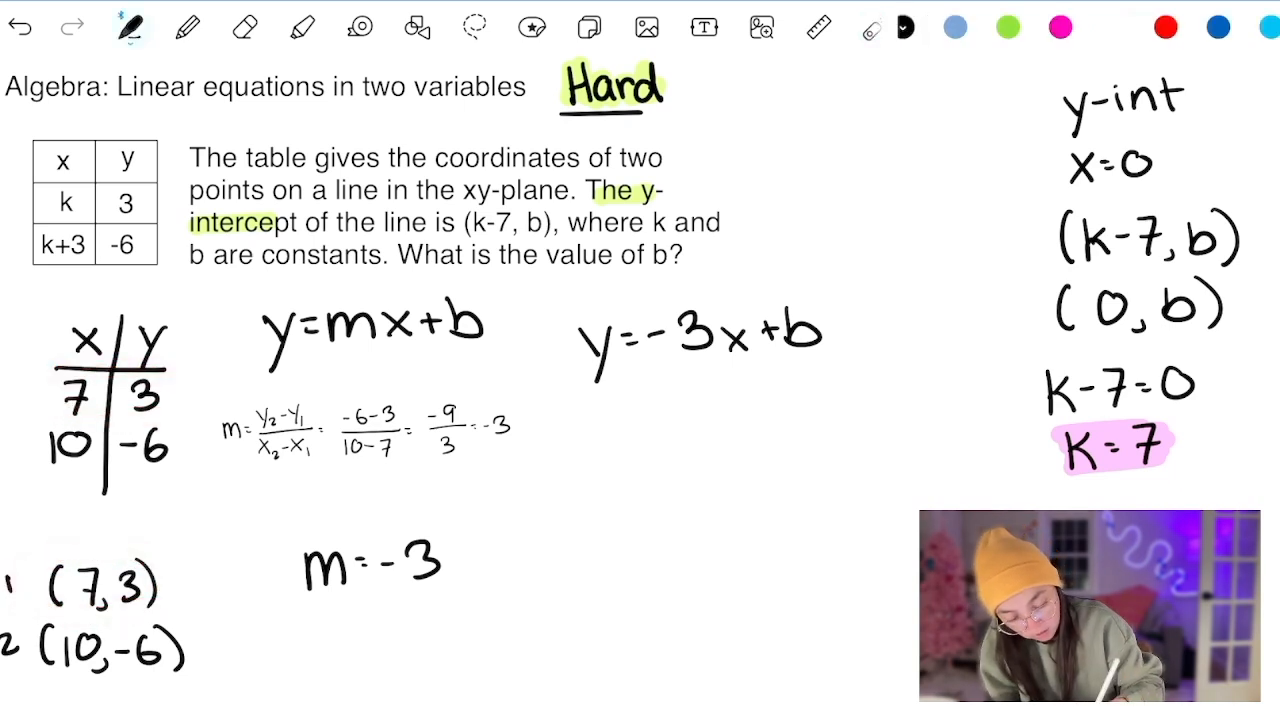
mouse_move(580, 412)
left_mouse_down()
mouse_move(608, 436)
mouse_move(581, 447)
left_mouse_up()
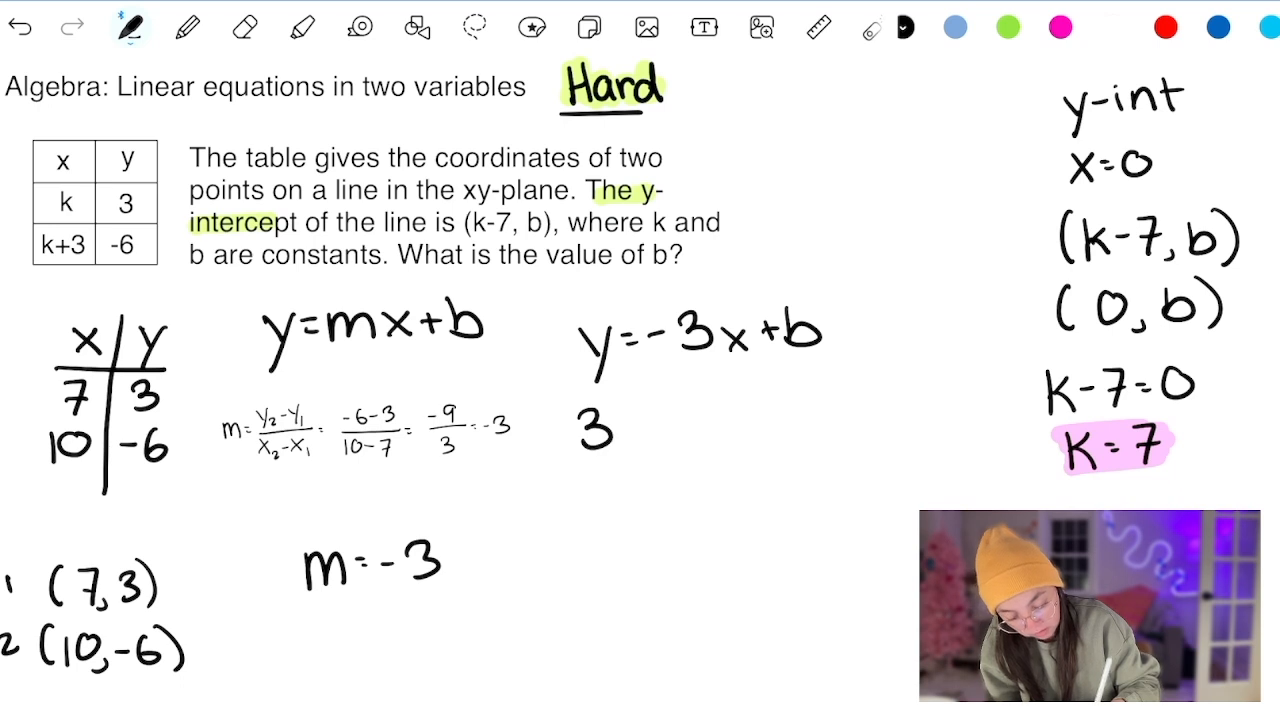
mouse_move(126, 490)
left_mouse_down()
mouse_move(126, 552)
mouse_move(140, 538)
left_mouse_up()
left_click_drag(618, 415, 676, 434)
mouse_move(732, 388)
left_mouse_down()
mouse_move(730, 436)
mouse_move(764, 438)
mouse_move(808, 412)
left_mouse_up()
left_click_drag(816, 390, 840, 414)
- Write the simplified equation 3 = −21 + b on the next line
left_click_drag(574, 474, 574, 508)
left_click_drag(618, 481, 628, 481)
mouse_move(618, 488)
left_mouse_down()
mouse_move(704, 506)
mouse_move(740, 498)
left_mouse_up()
left_click_drag(728, 487, 752, 487)
left_click_drag(756, 466, 784, 490)
- Write +21 in pink beneath both sides of 3 = −21 + b
left_click(1060, 27)
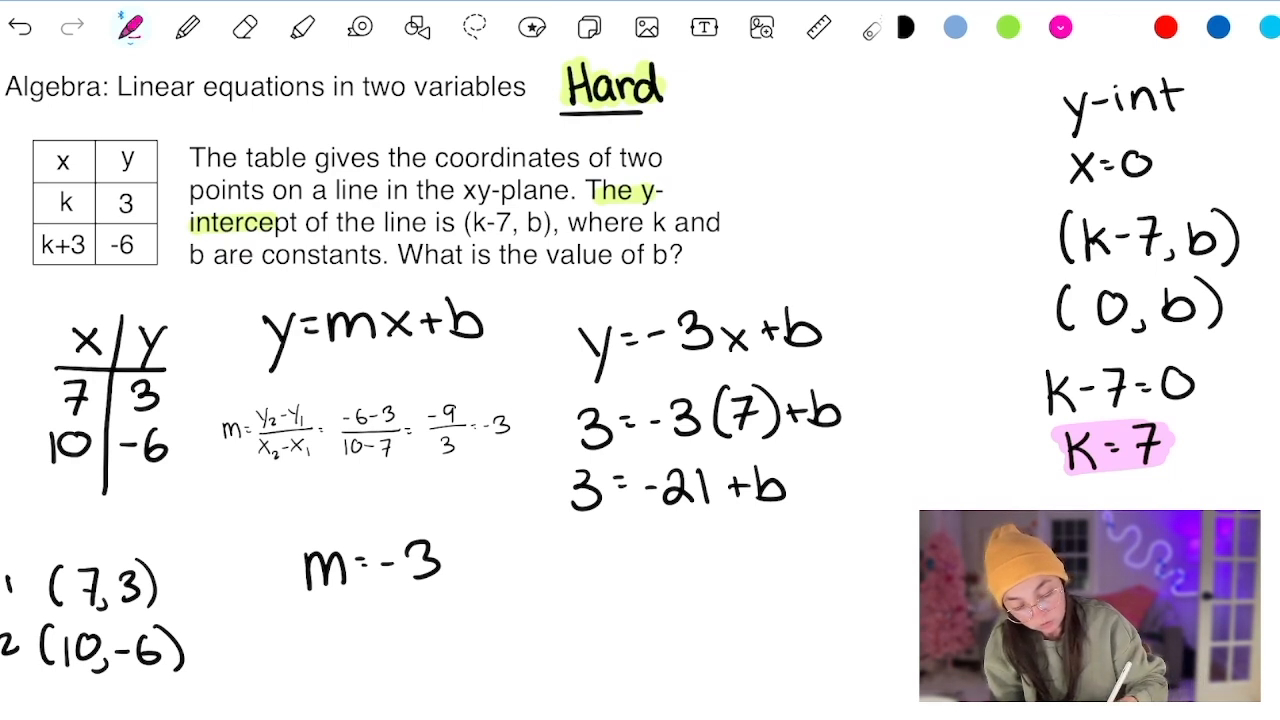
left_click_drag(651, 516, 651, 538)
left_click_drag(644, 528, 684, 548)
left_click_drag(692, 522, 698, 550)
mouse_move(542, 534)
left_mouse_down()
mouse_move(569, 557)
mouse_move(521, 552)
mouse_move(535, 541)
left_mouse_up()
- Write 0 under the cancelled 21s in black and complete the resulting equation for b
left_click(905, 27)
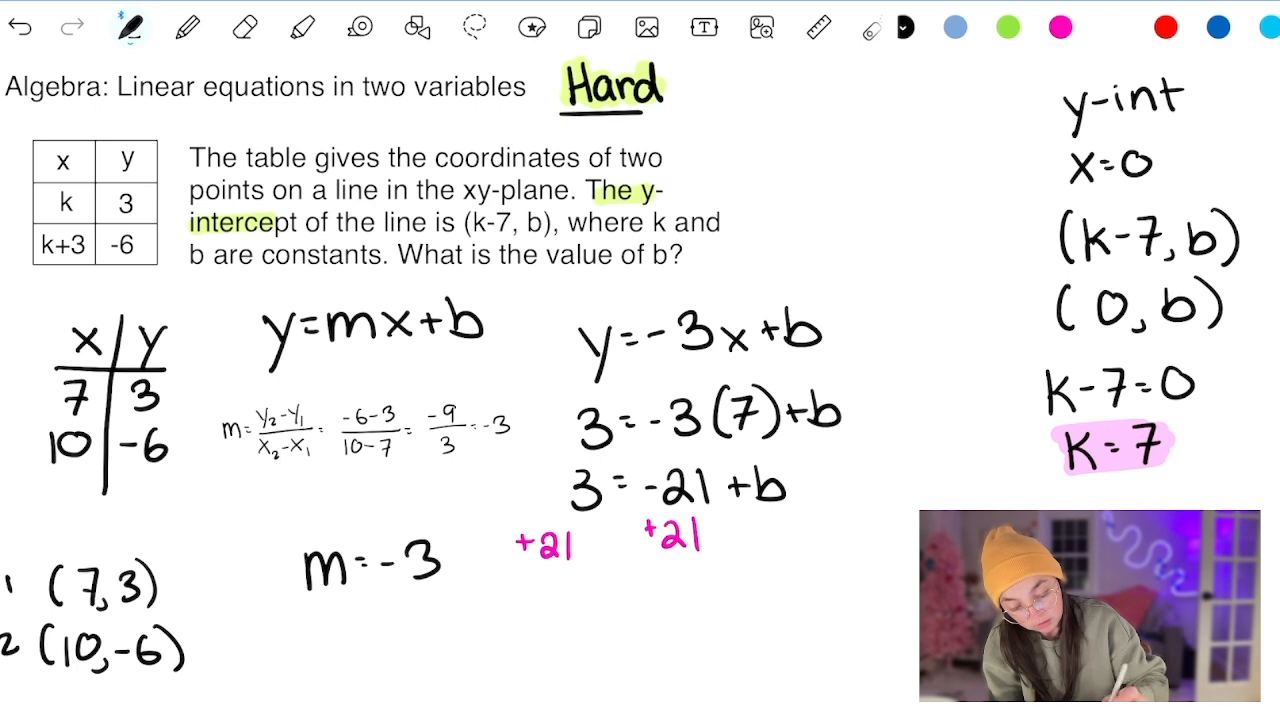
left_click_drag(600, 592, 609, 592)
left_click_drag(600, 597, 610, 597)
mouse_move(644, 551)
left_mouse_down()
mouse_move(704, 549)
mouse_move(634, 622)
left_mouse_up()
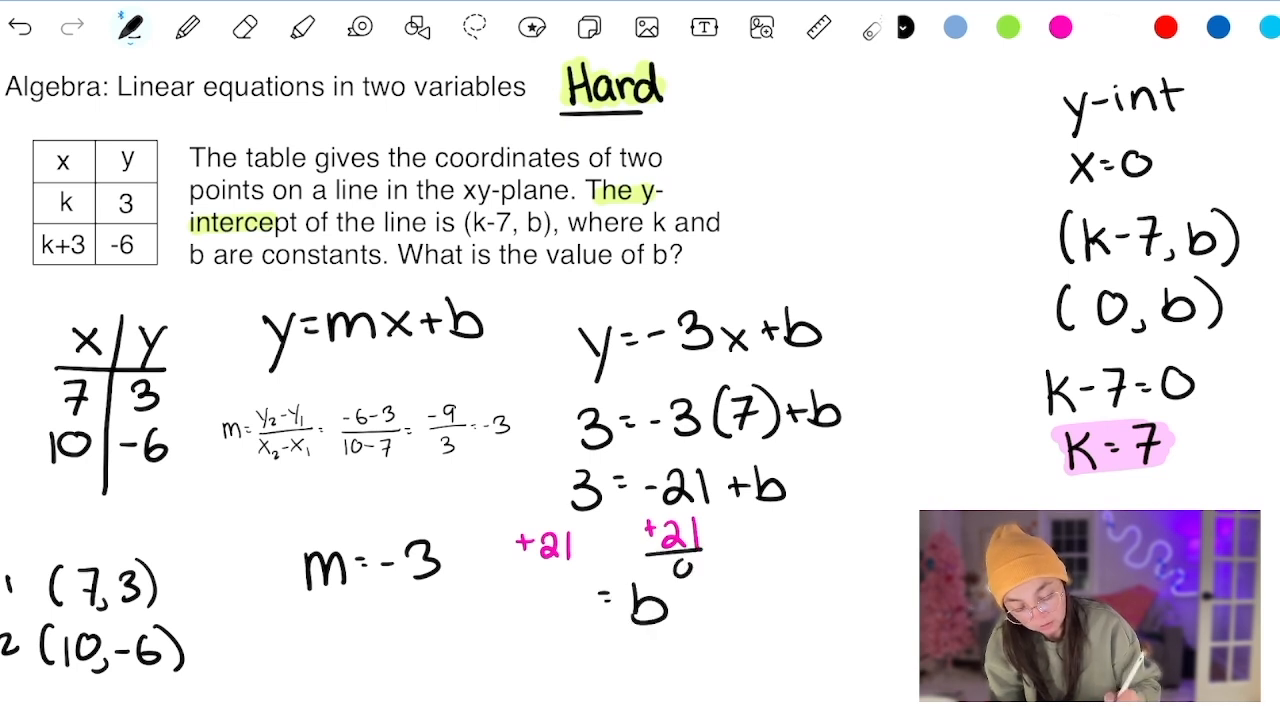
mouse_move(528, 594)
left_mouse_down()
mouse_move(552, 622)
mouse_move(584, 608)
left_mouse_up()
left_click_drag(578, 593, 580, 628)
mouse_move(503, 660)
left_mouse_down()
mouse_move(552, 574)
mouse_move(648, 575)
mouse_move(702, 657)
left_mouse_up()
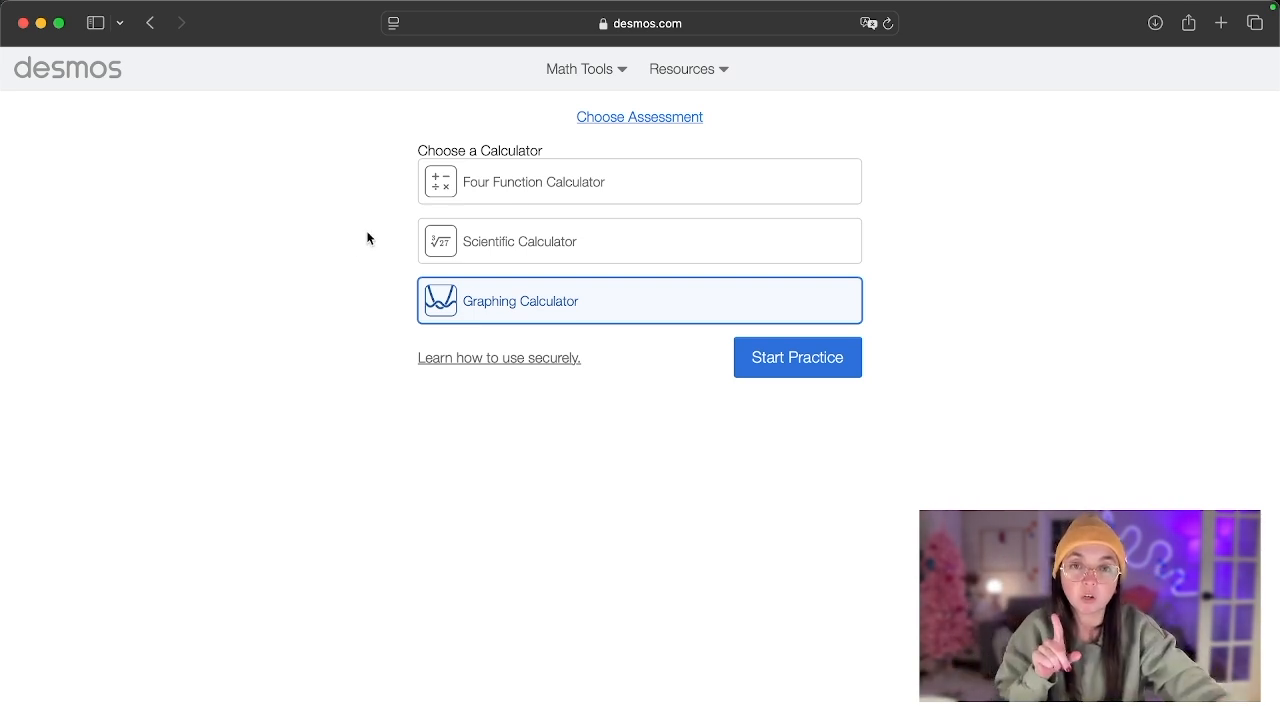
- On the Desmos practice page, search for sat and choose the College Board (Digital PSAT, NMSQT, and SAT) assessment
left_click(614, 121)
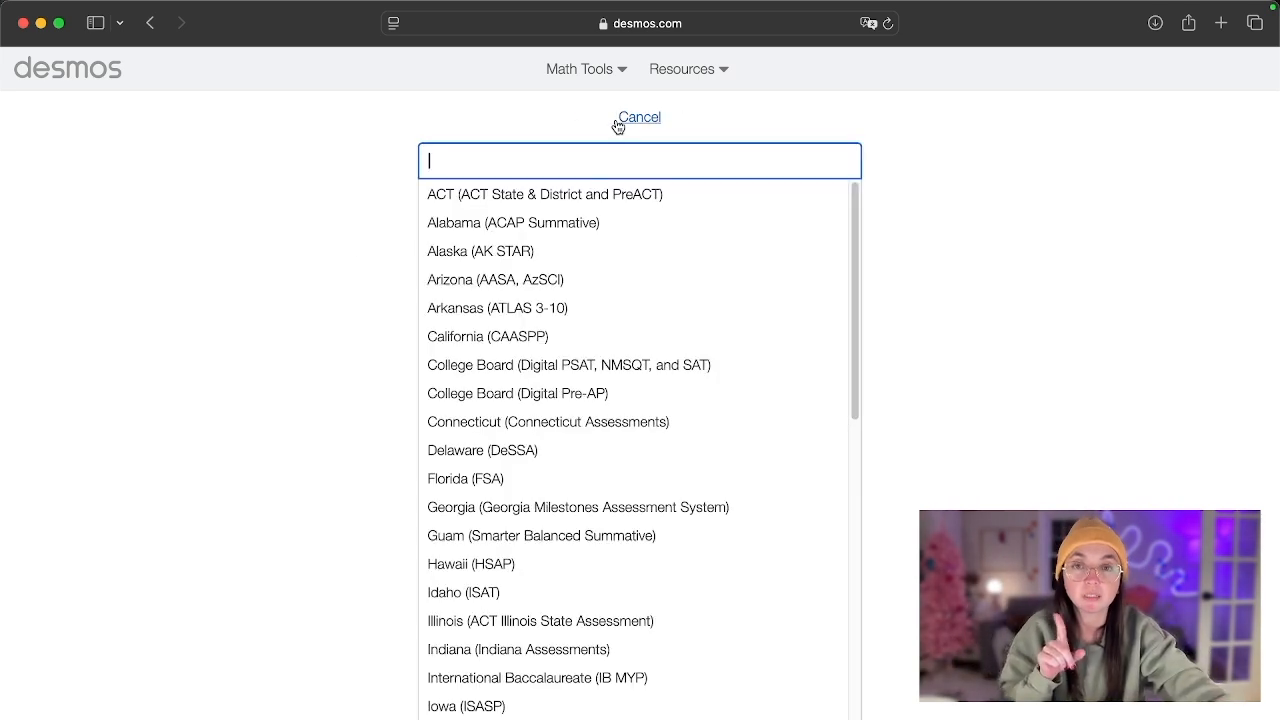
type("sat")
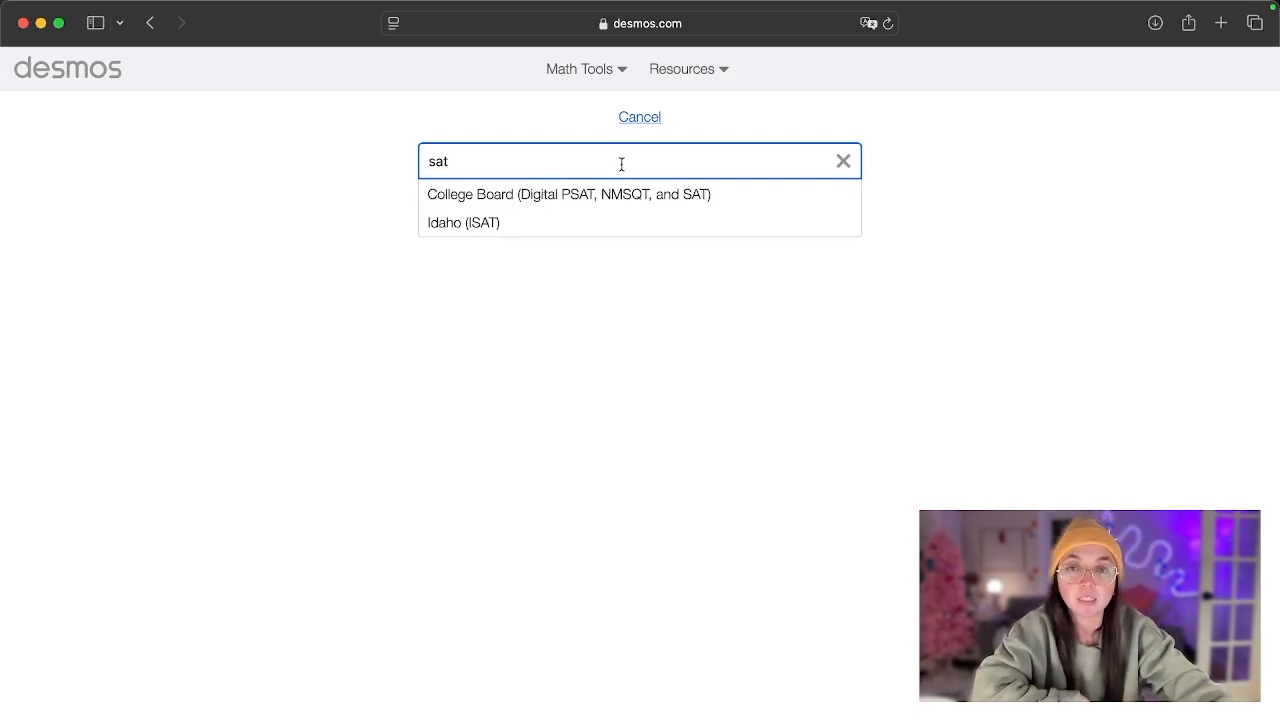
left_click(620, 194)
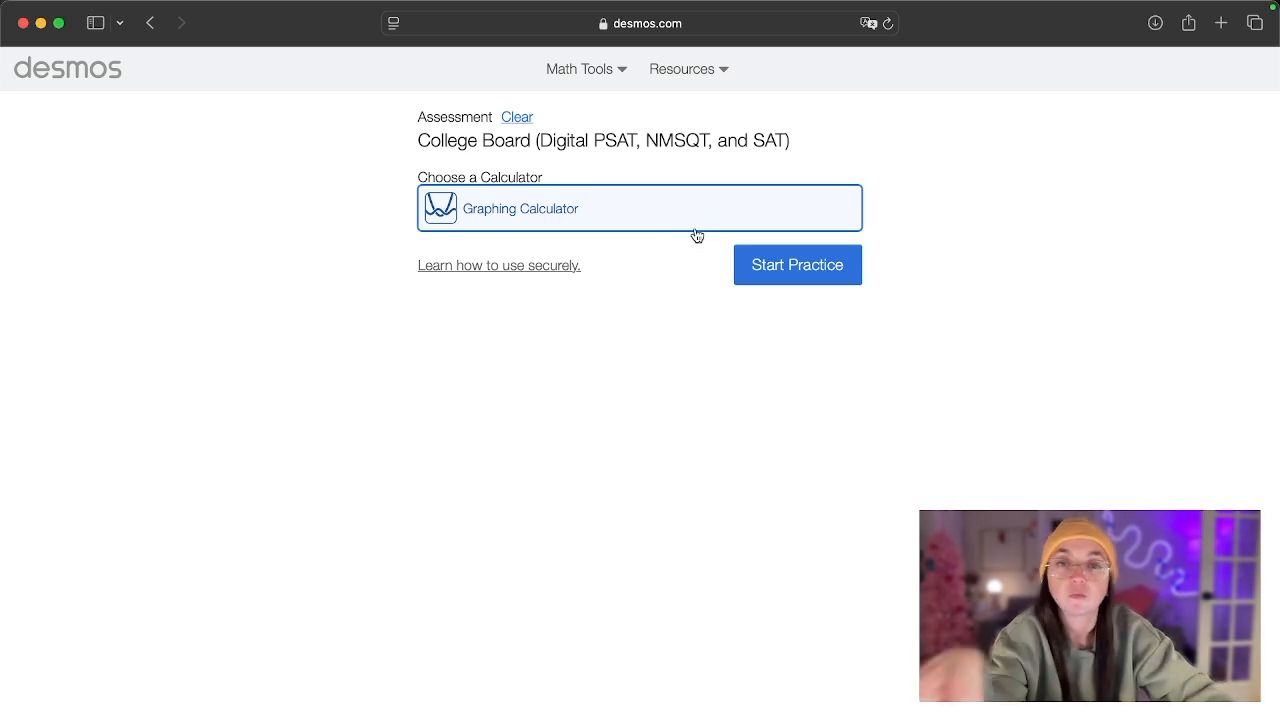
- Start practice with the graphing calculator and insert a table in the first expression
left_click(807, 268)
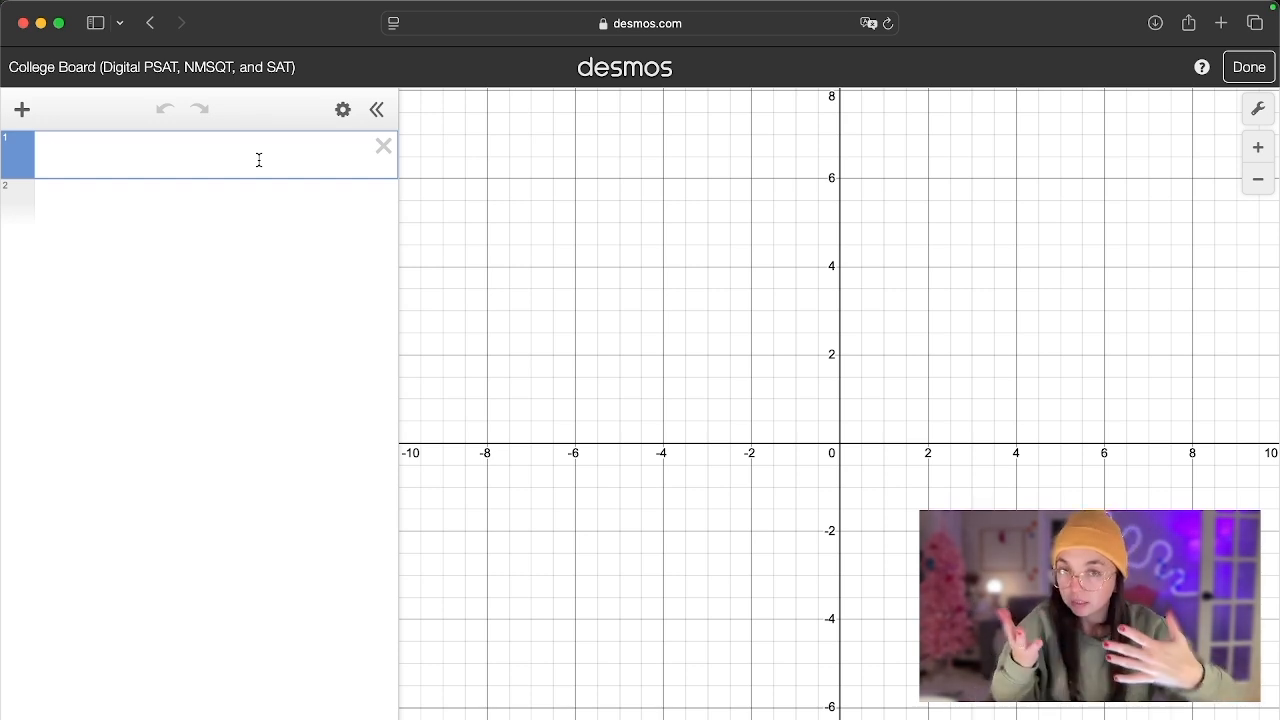
type("tabl")
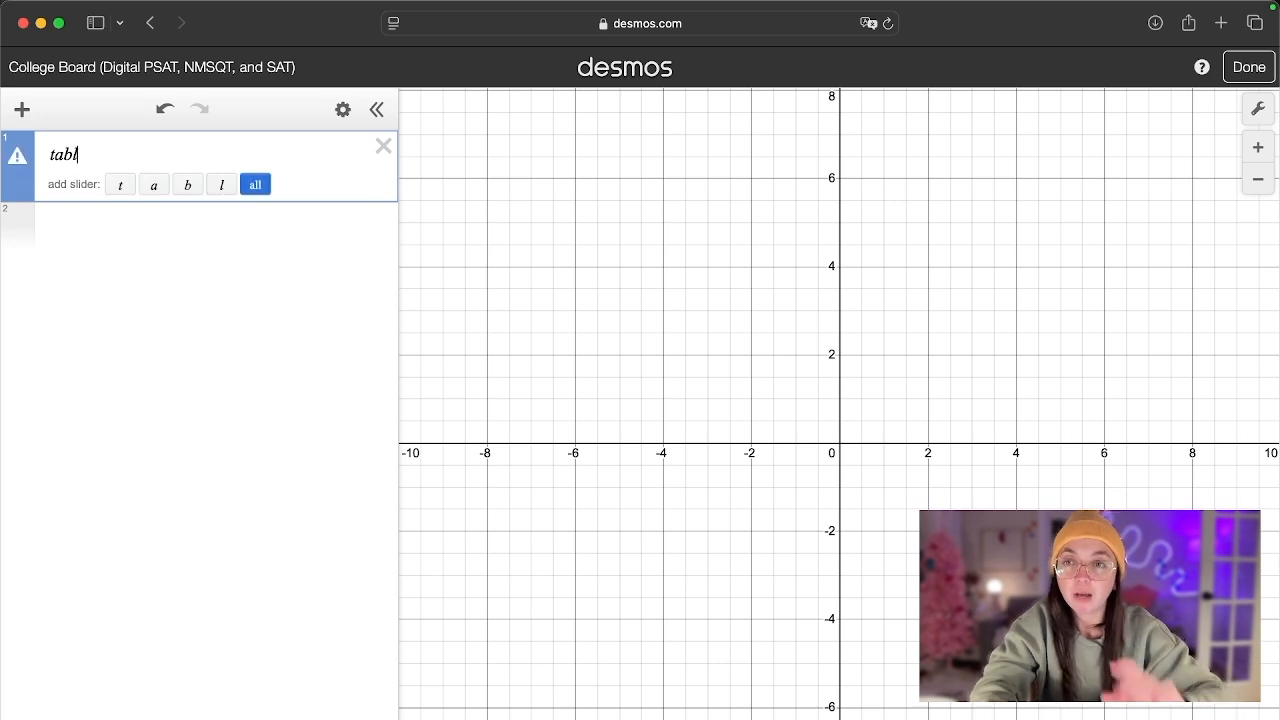
type("e")
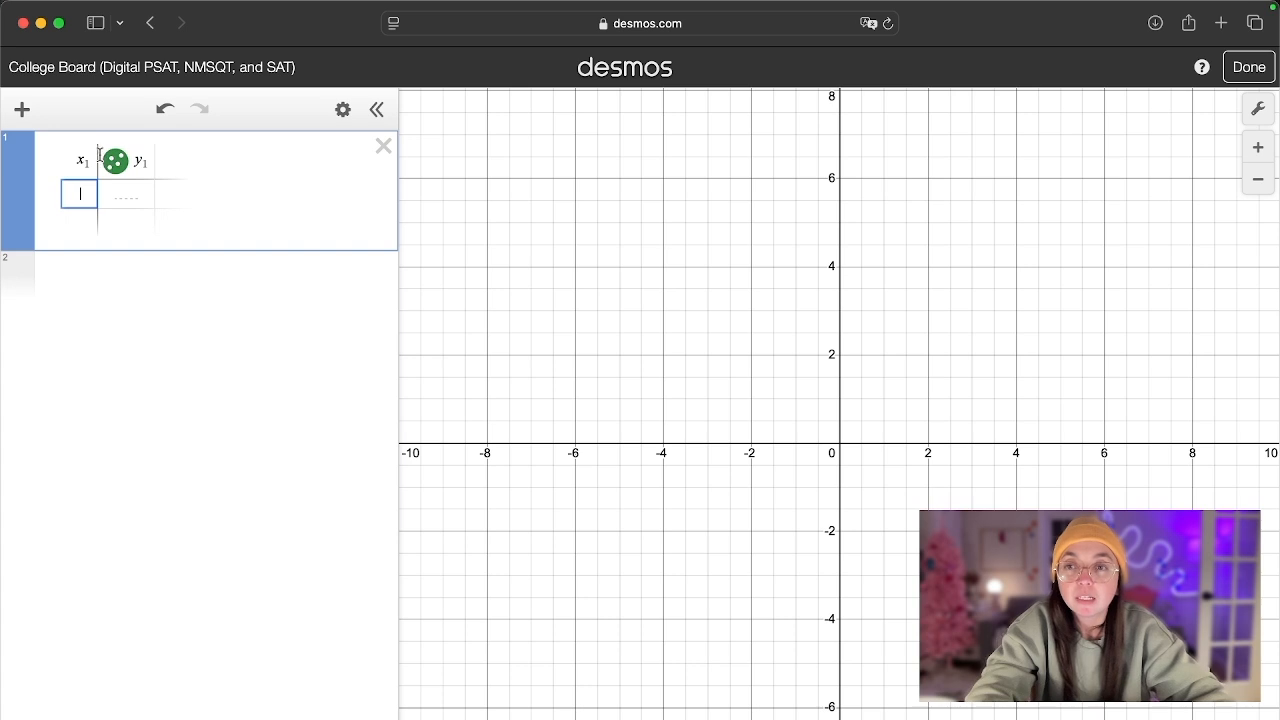
- Examine the x₁ and y₁ column headings of the new table
key("Up")
key("Left")
key("Left")
key("Left")
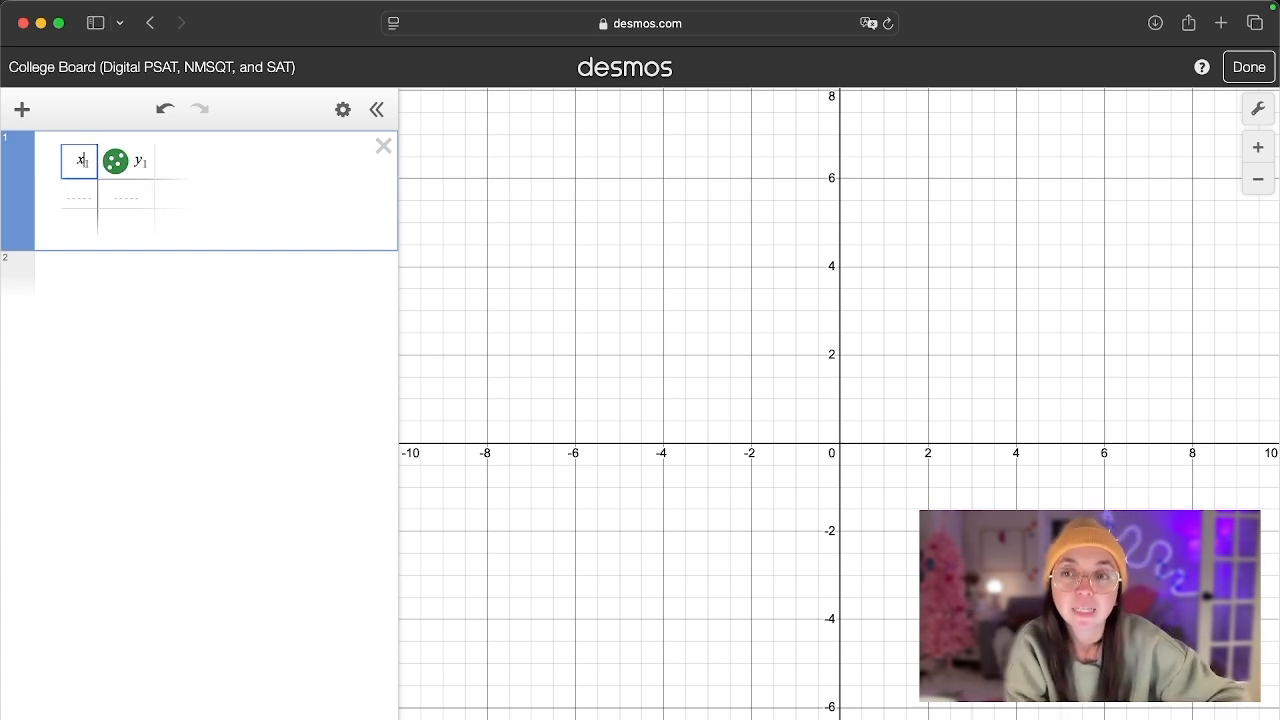
key("Right")
key("Right")
key("Right")
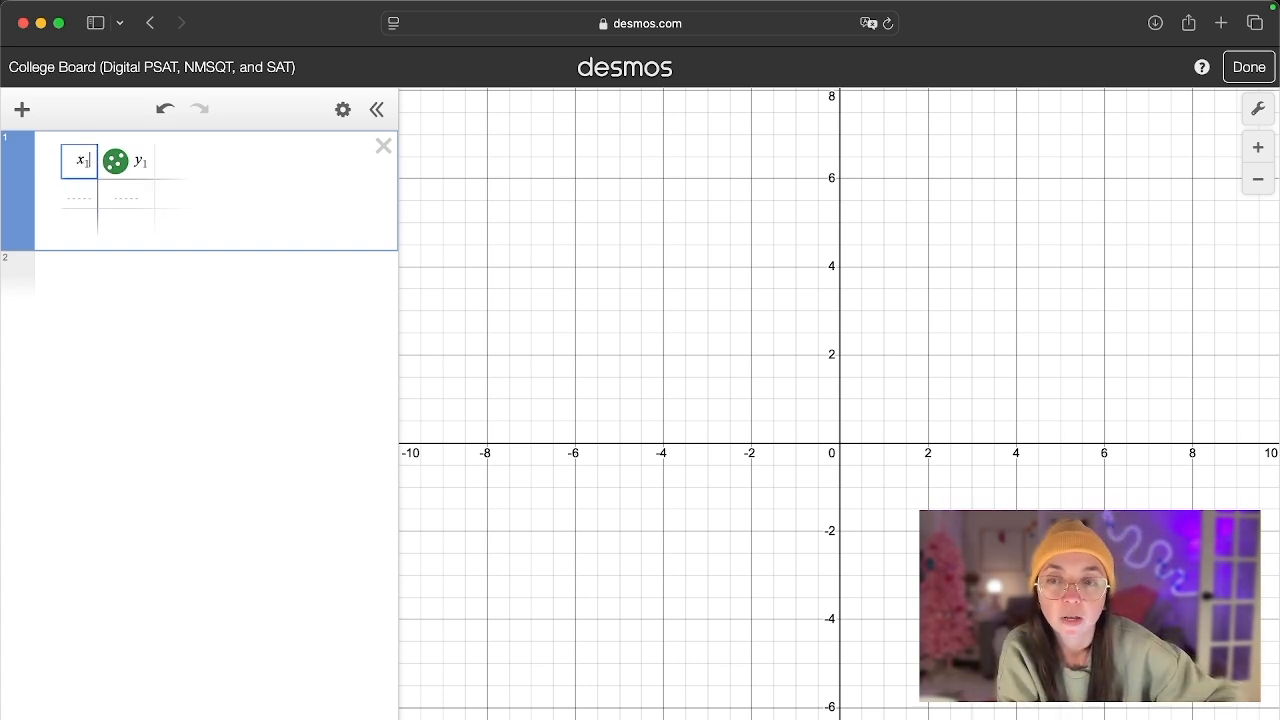
double_click(150, 160)
key("Right")
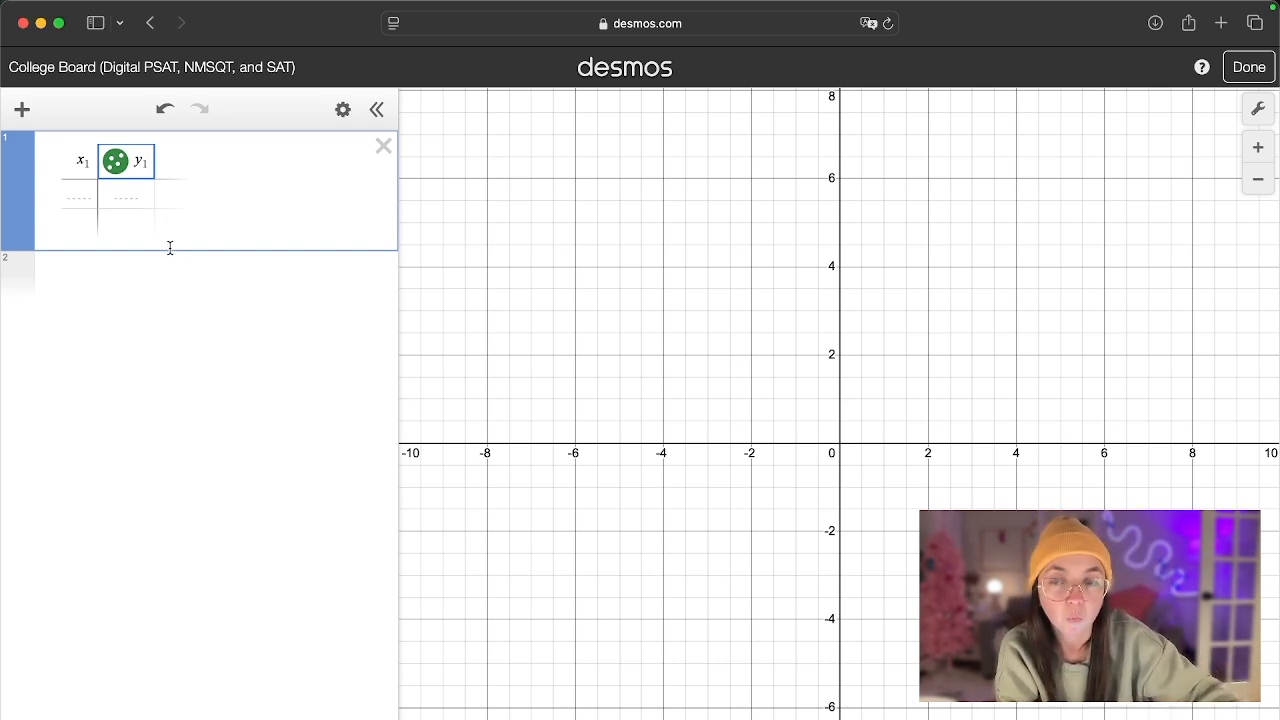
- Fill the table with the points (k, 3) and (k+3, −6)
left_click(76, 204)
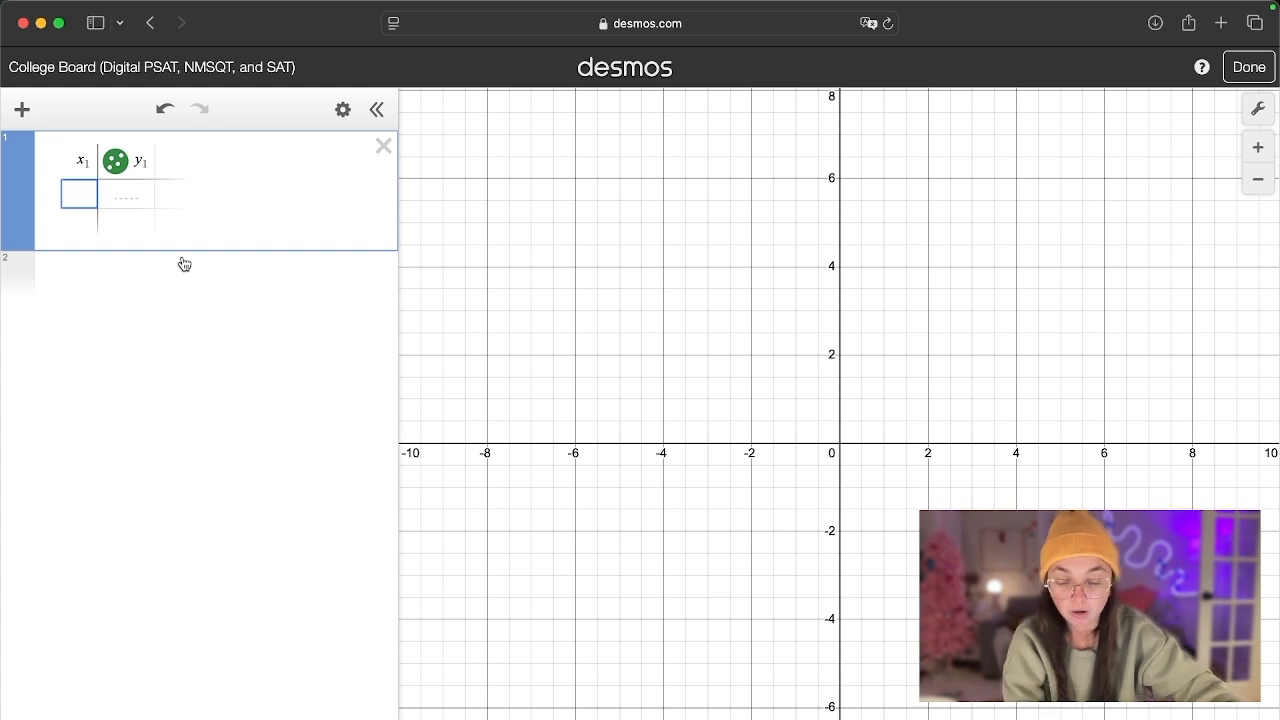
type("k")
key("Tab")
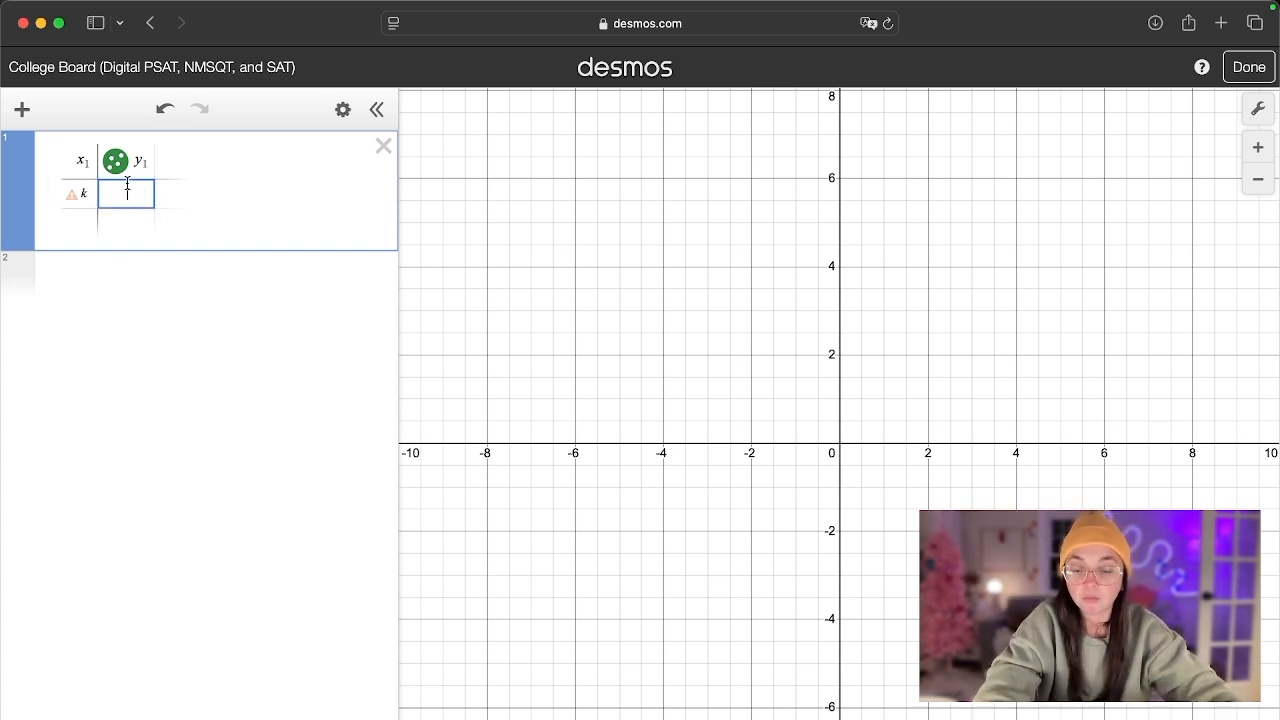
type("3")
left_click(68, 226)
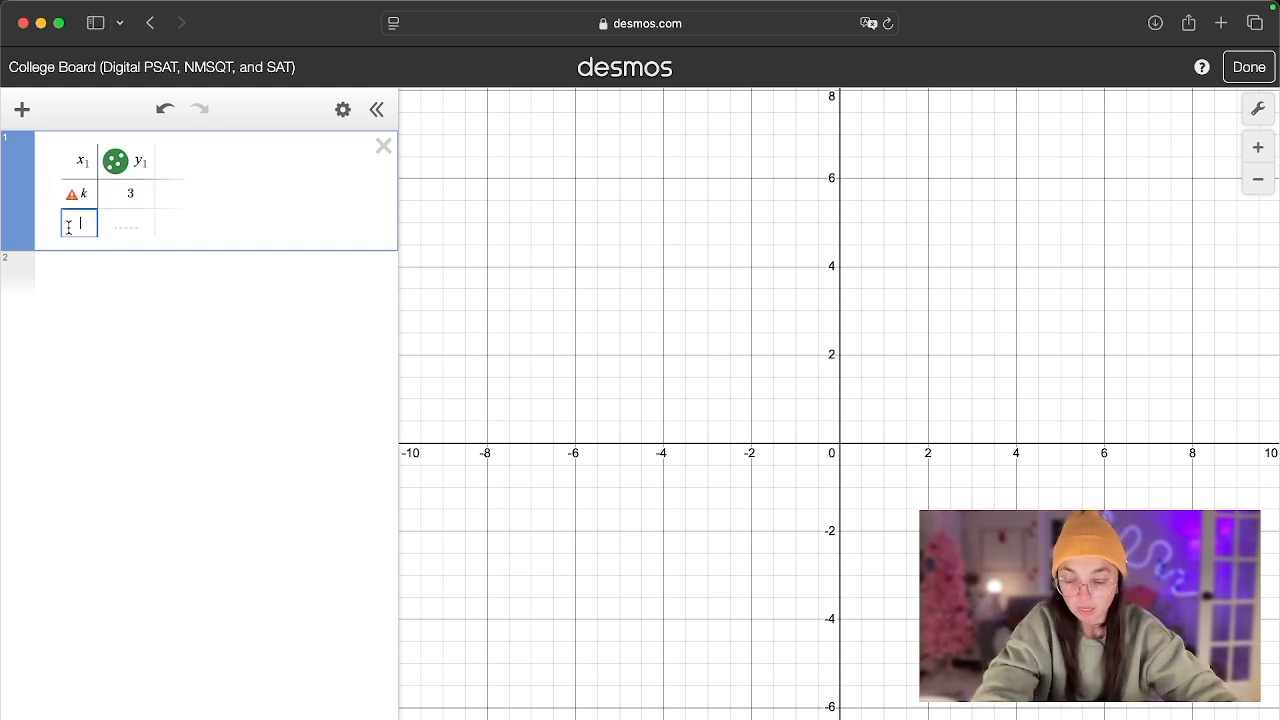
type("k+3")
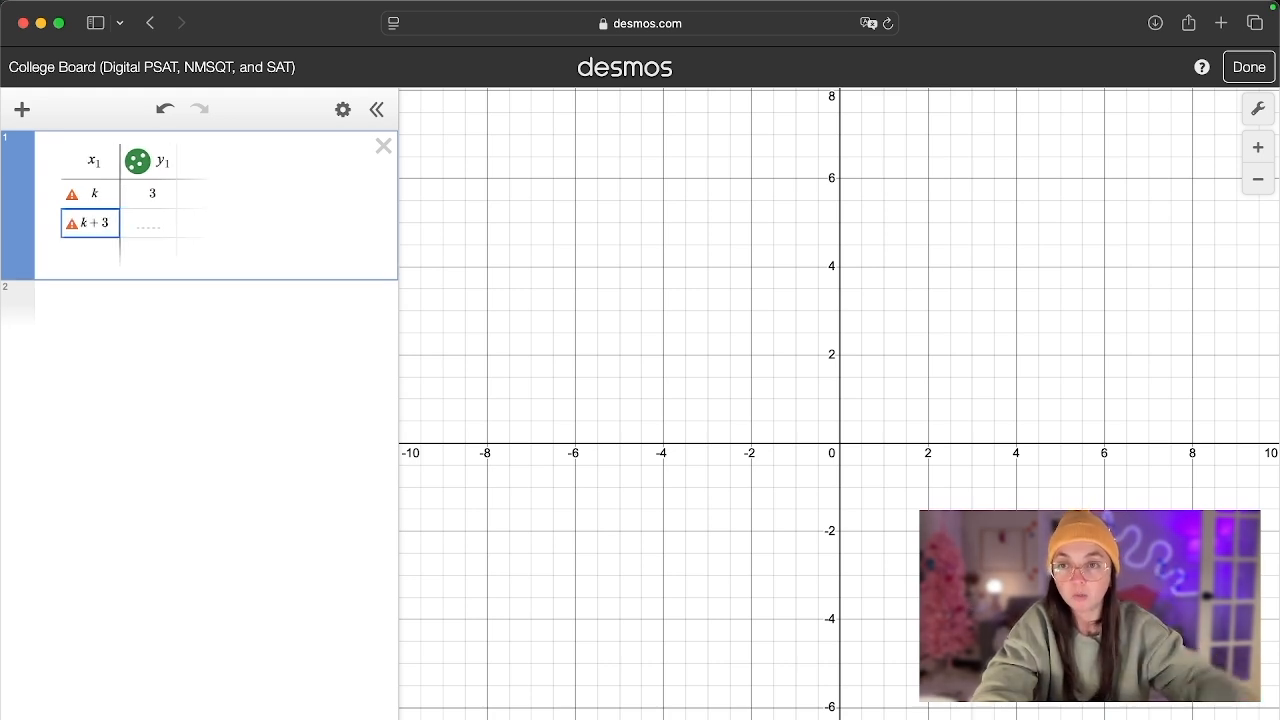
left_click(148, 220)
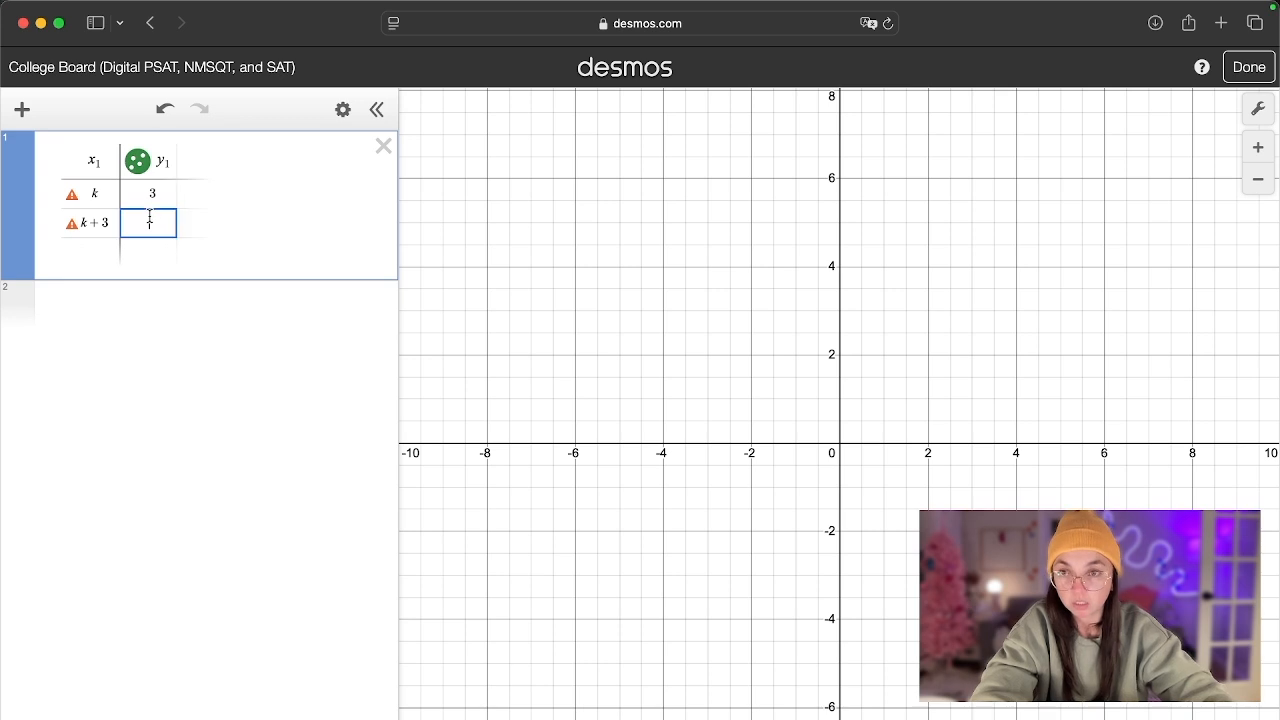
type("-6")
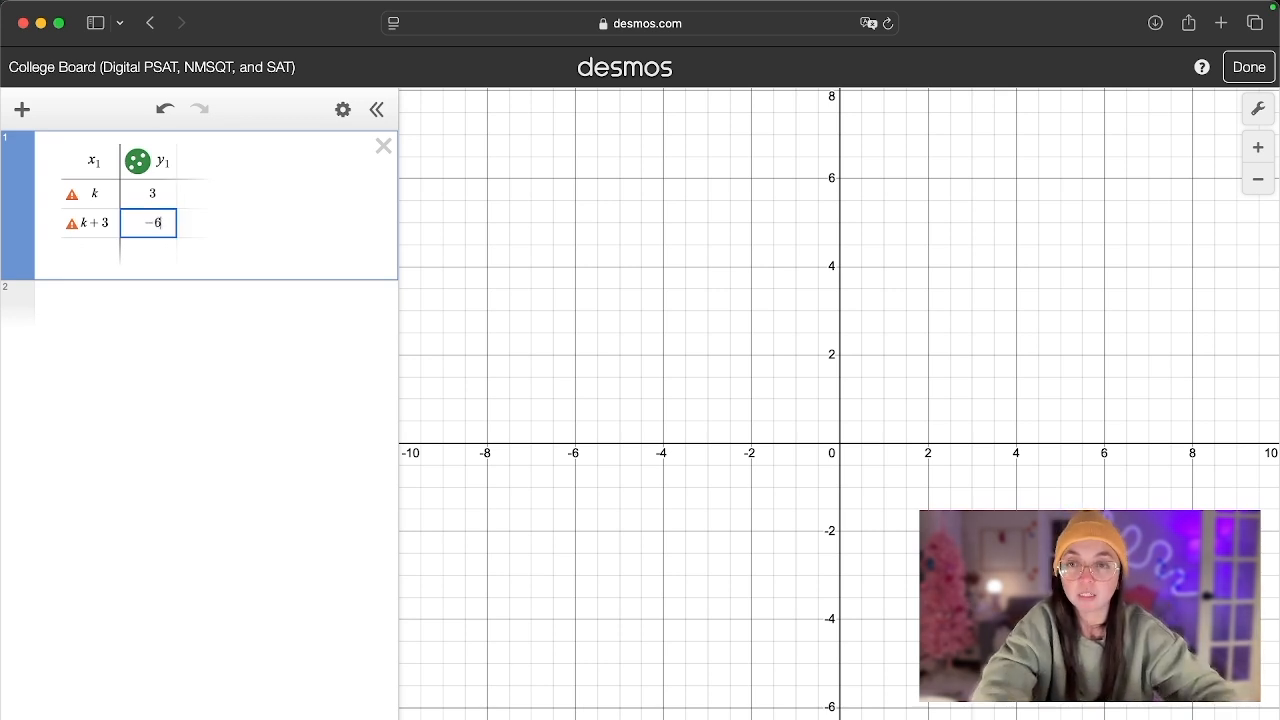
- Define k = 6 in a new expression below the table
mouse_move(72, 198)
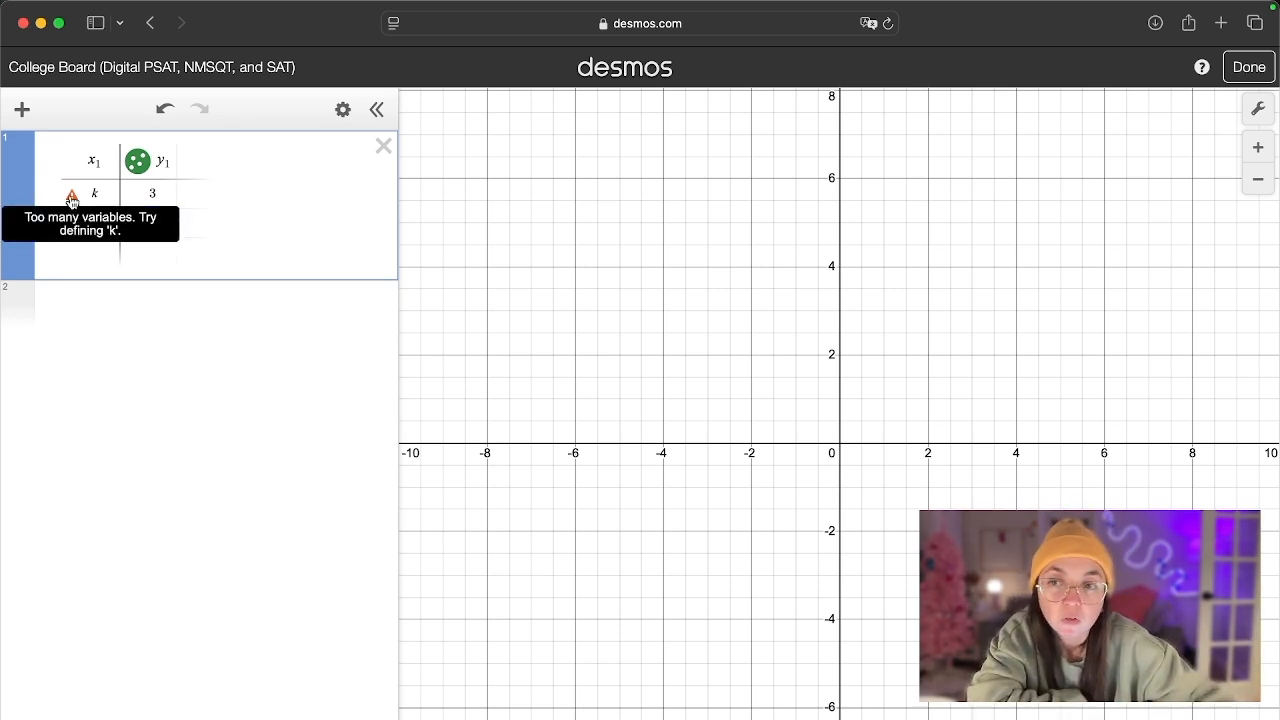
left_click(151, 297)
type("k")
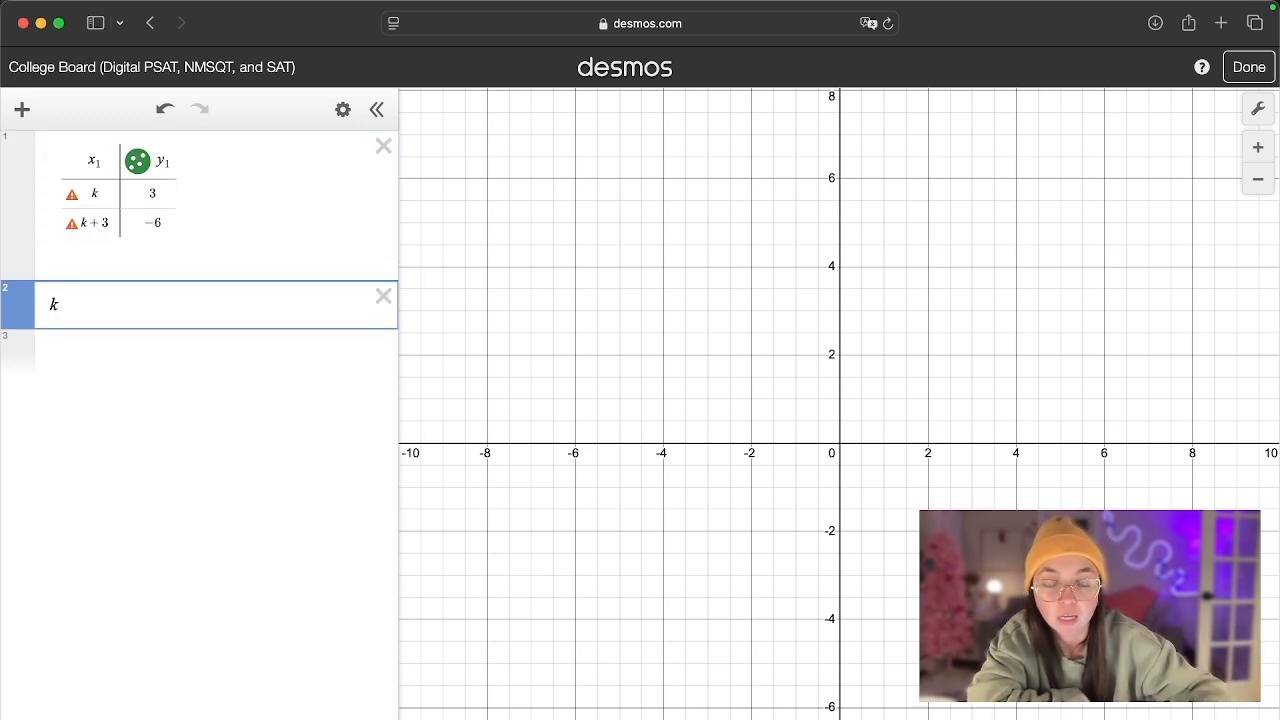
type("=6")
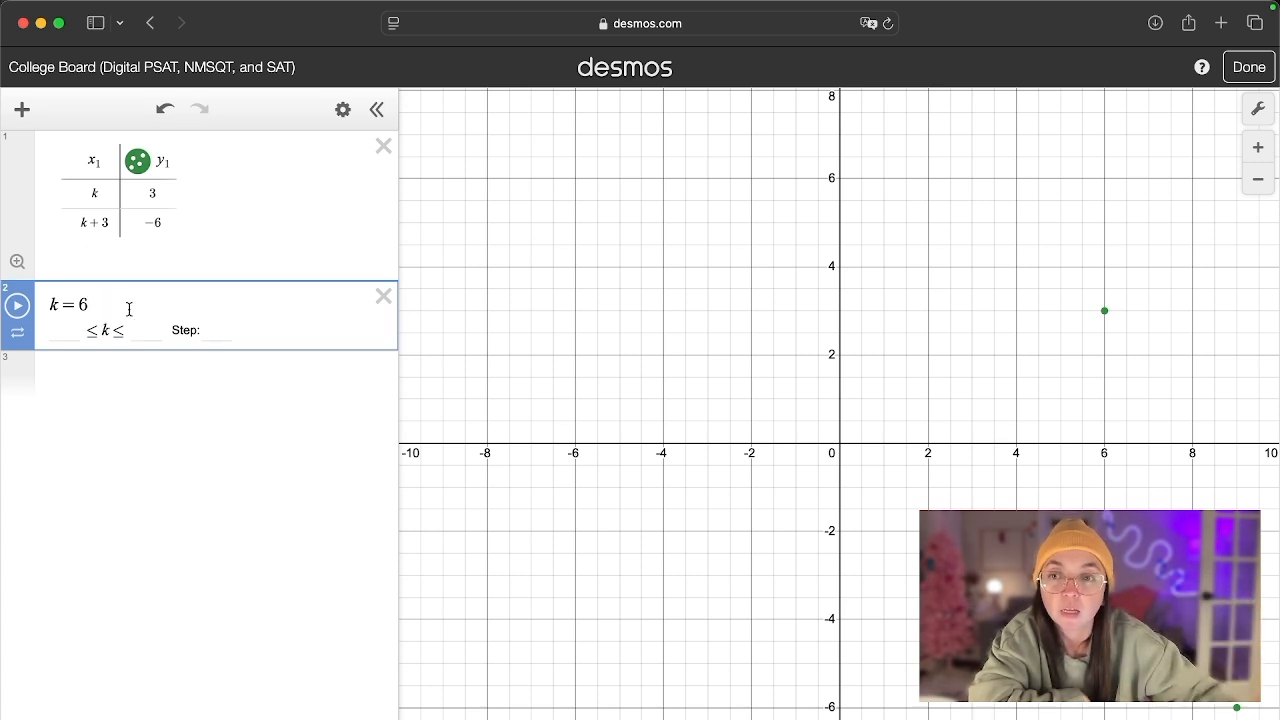
- Add an empty expression below k and move the k slider to −4.9
left_click(115, 372)
left_click(120, 310)
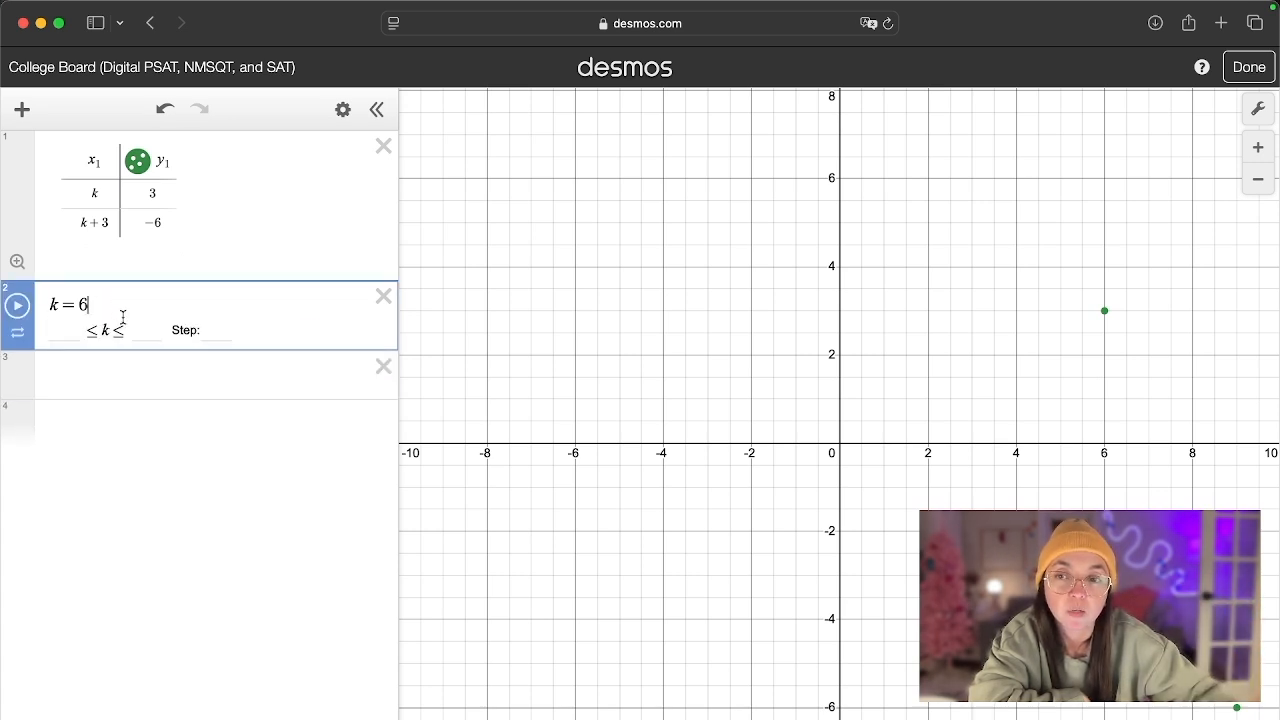
left_click(182, 366)
left_click_drag(218, 333, 140, 378)
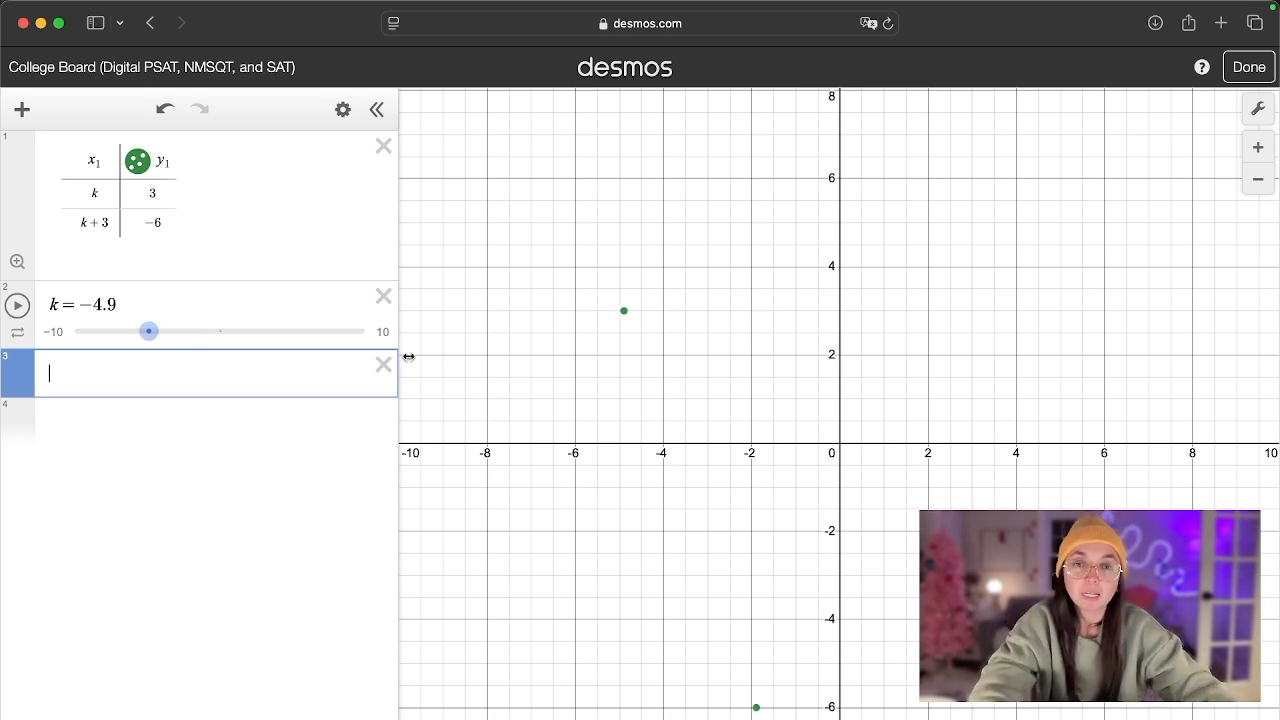
- Examine the coordinates of the two plotted points and their matching entries in the table
left_click(625, 312)
left_click(756, 707)
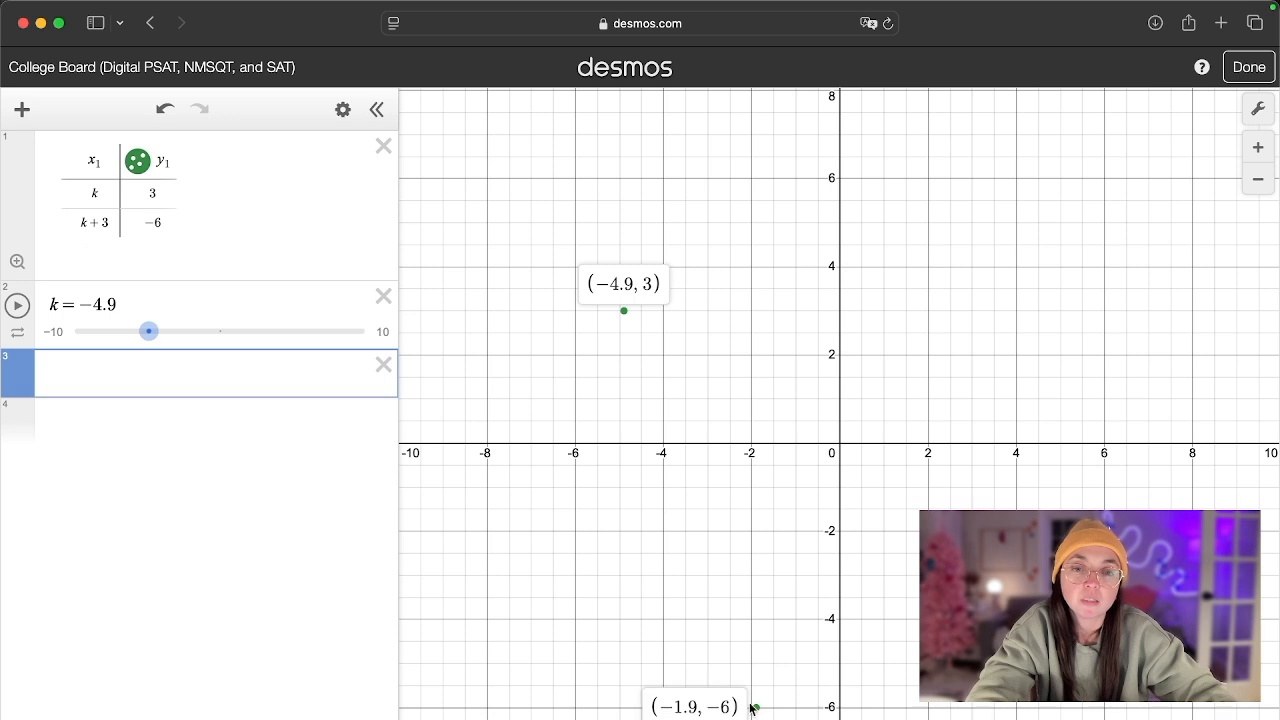
left_click(97, 190)
left_click(194, 228)
left_click(97, 229)
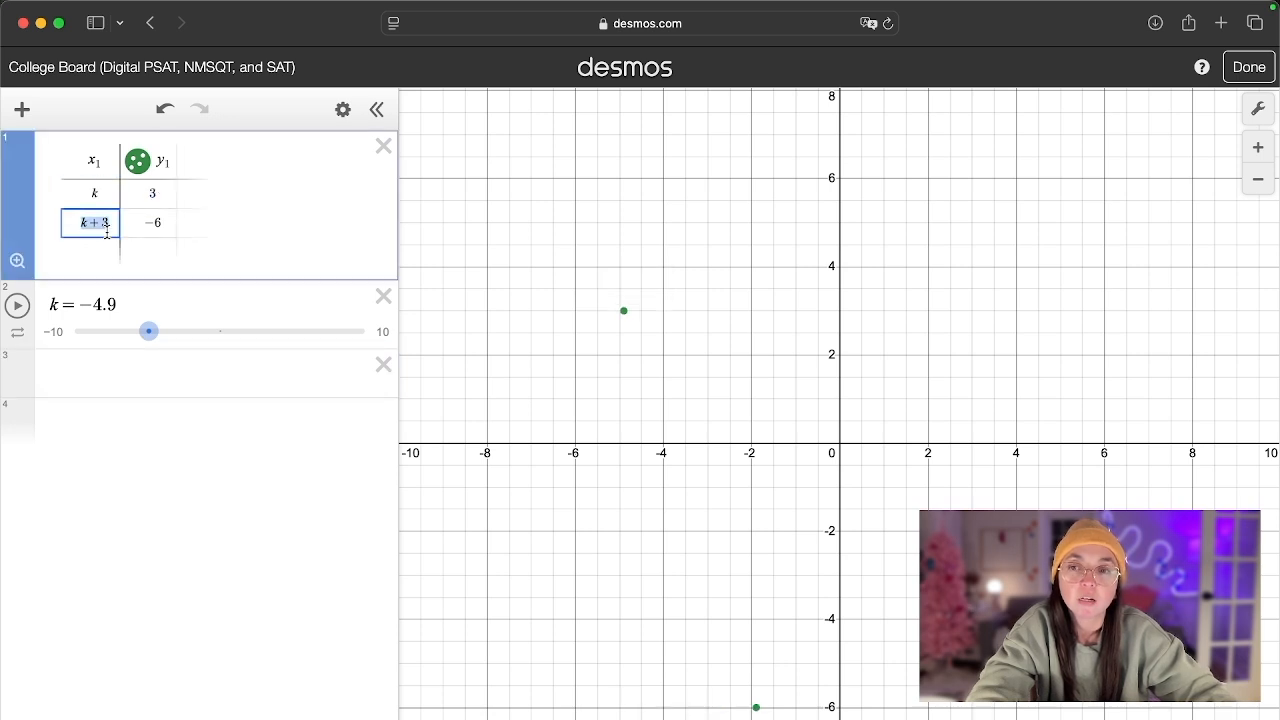
left_click(125, 230)
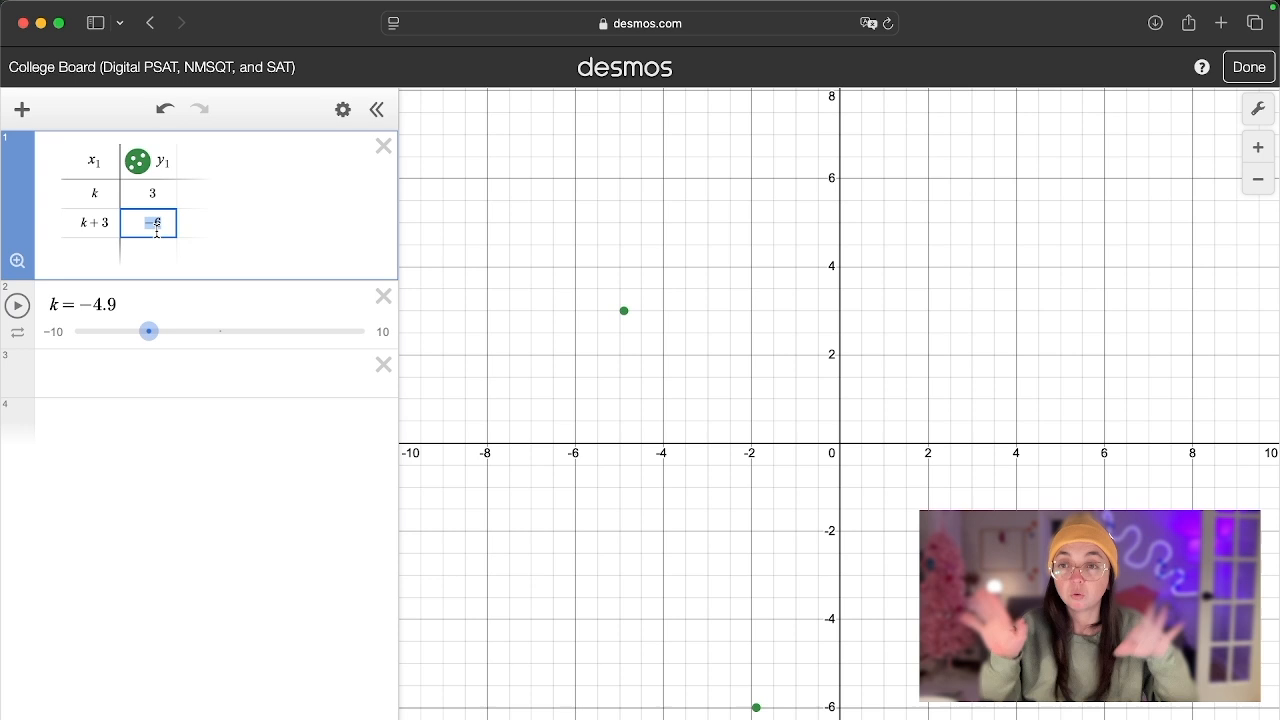
- Enter the regression y₁ ~ mx₁ + b in the empty expression below k, and vary the k slider, ending at −6.1
left_click(130, 368)
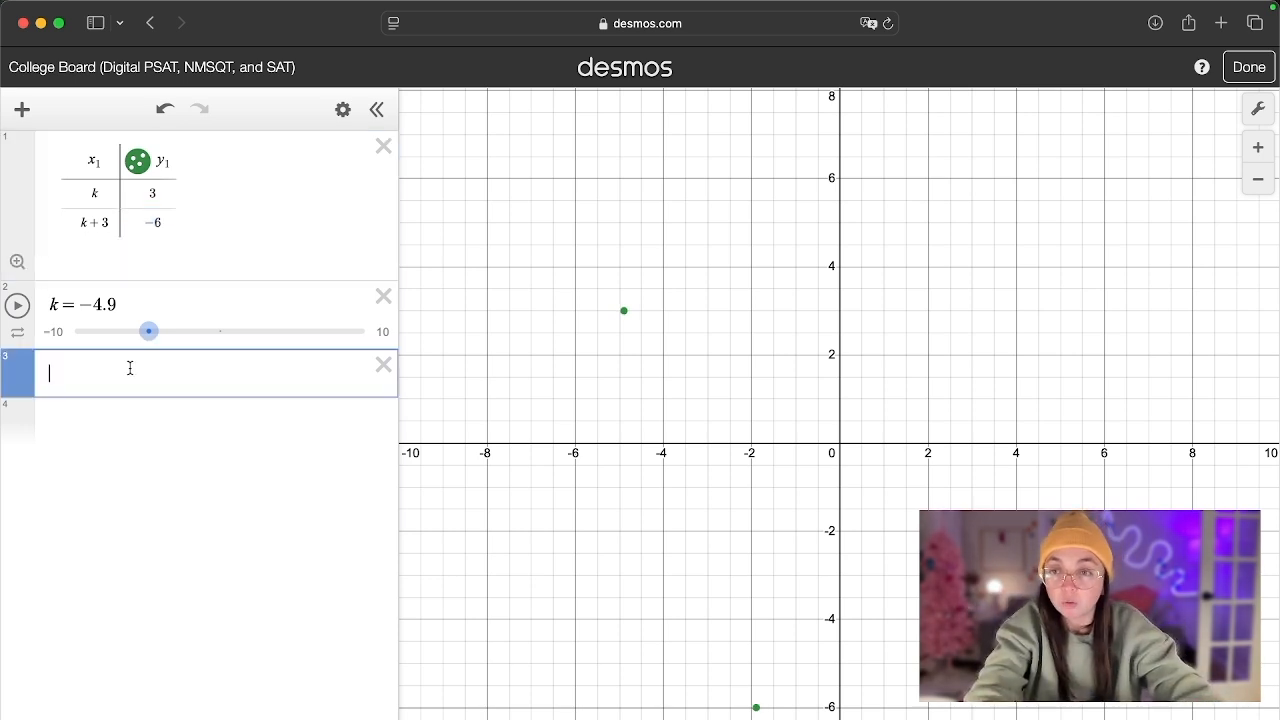
type("y")
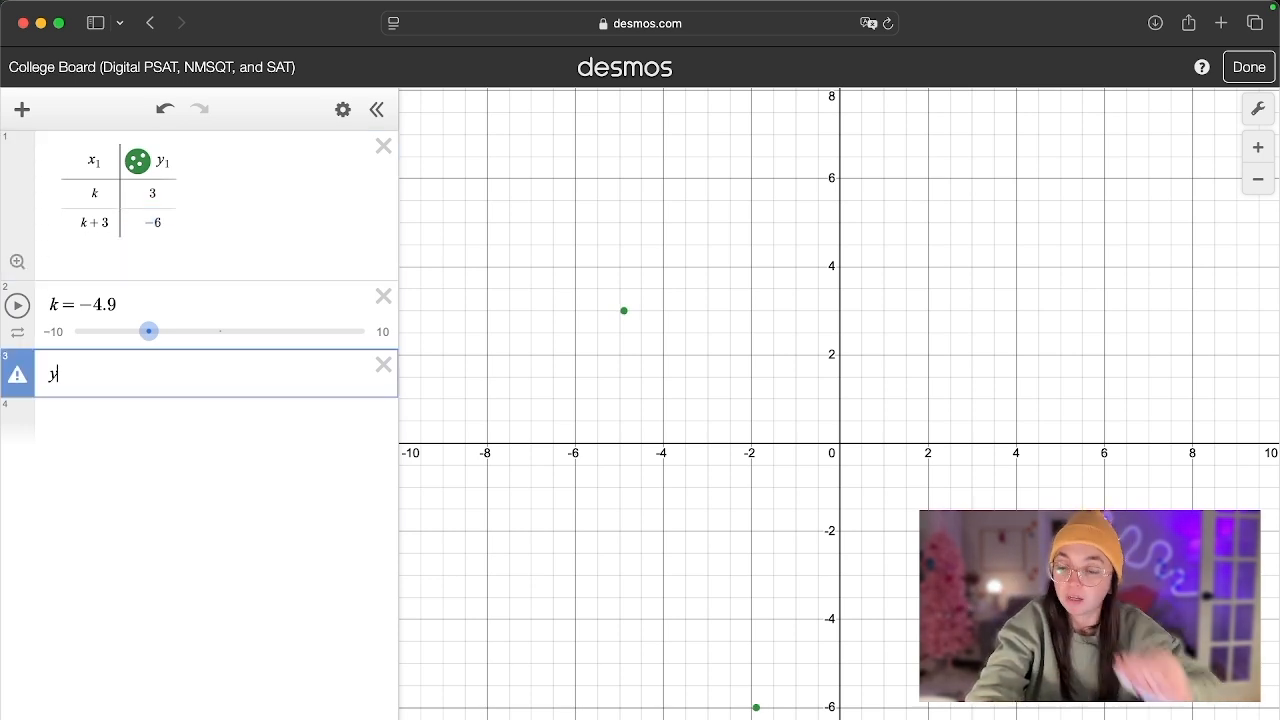
type("1")
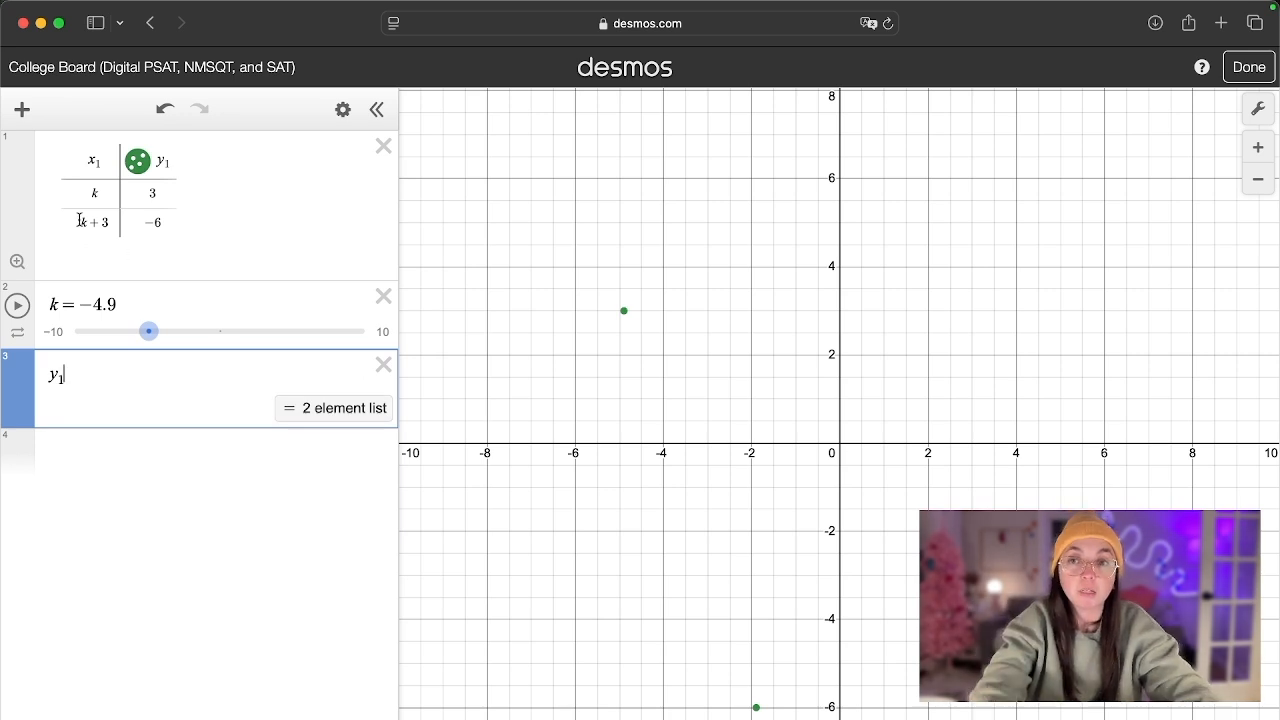
left_click(163, 157)
left_click(151, 400)
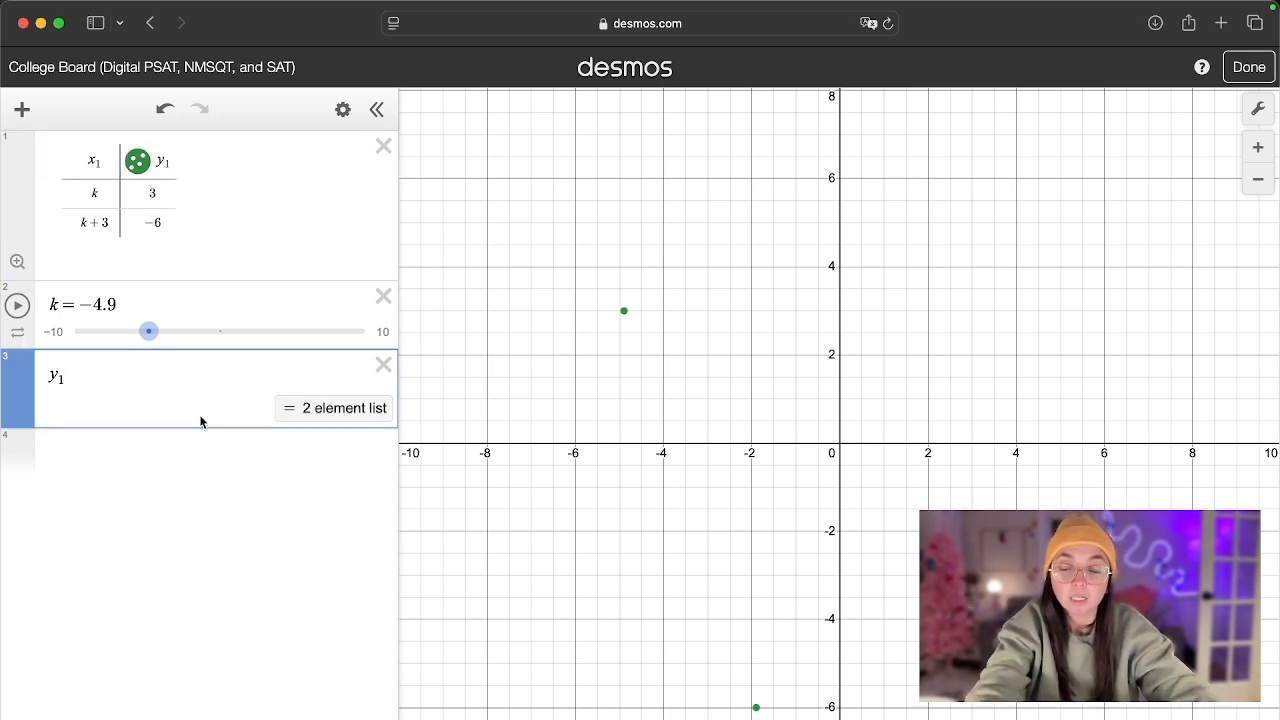
type("~")
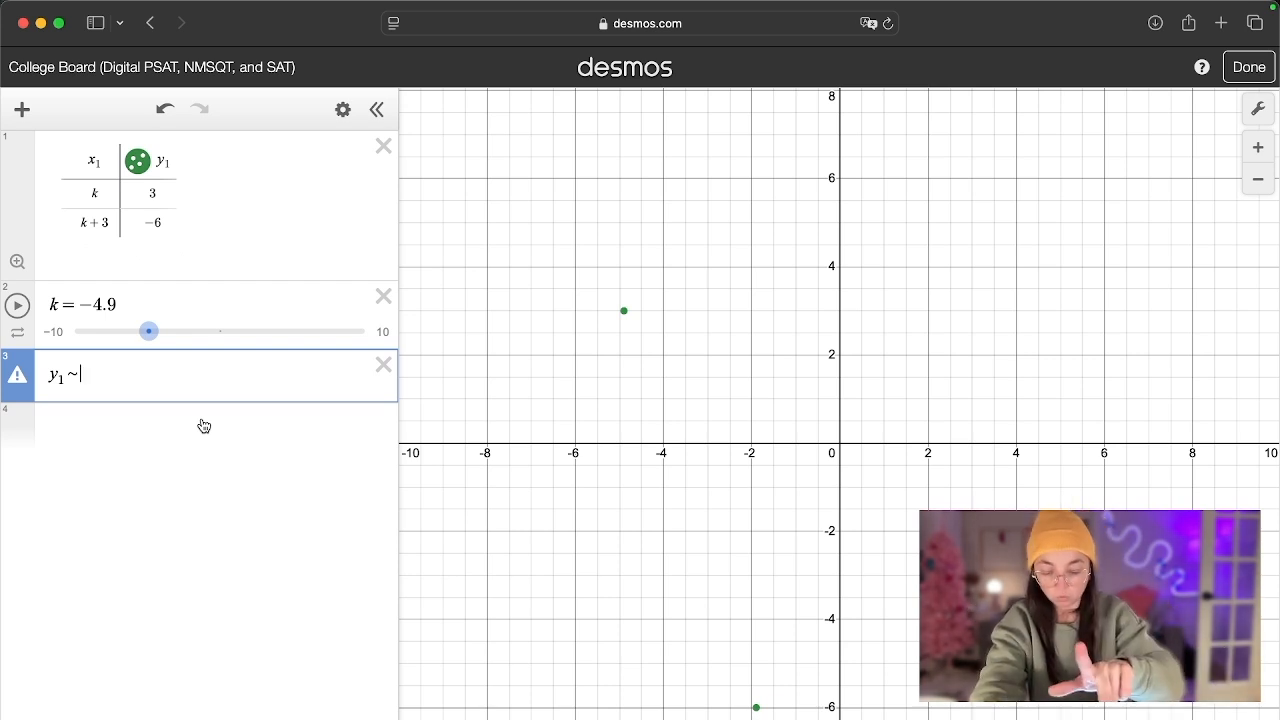
type("mx1+b")
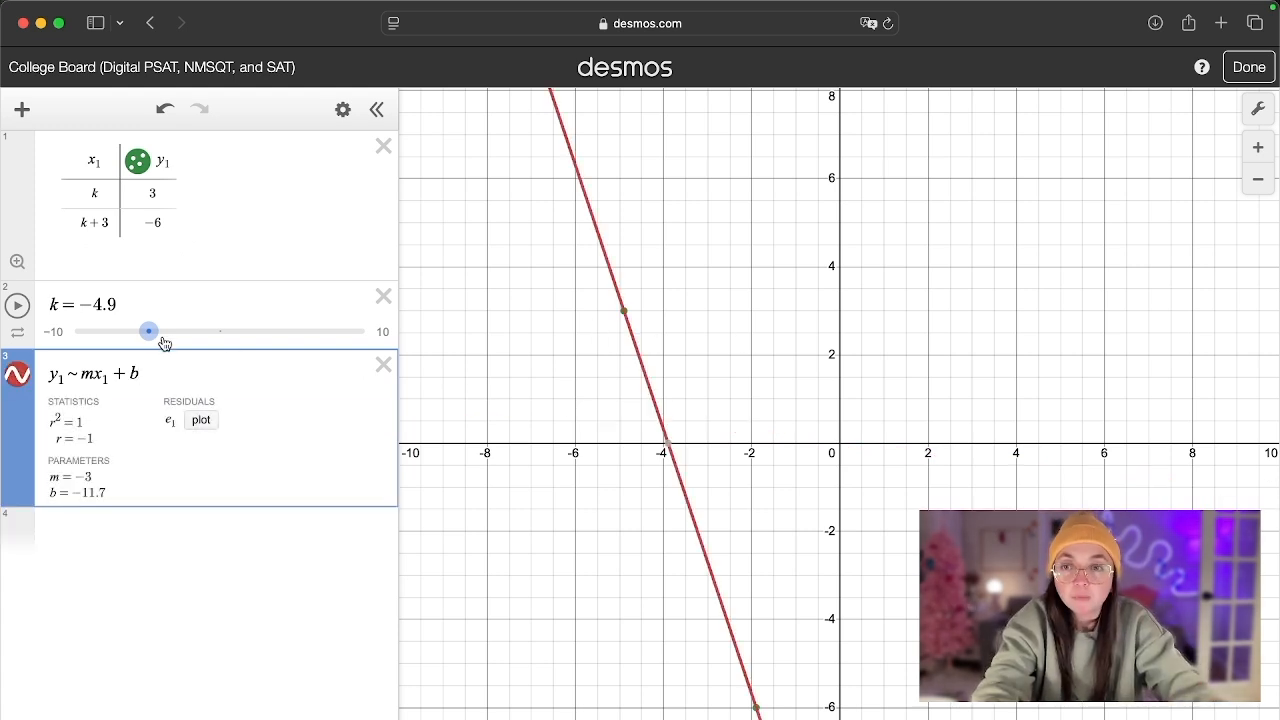
left_click_drag(148, 333, 119, 342)
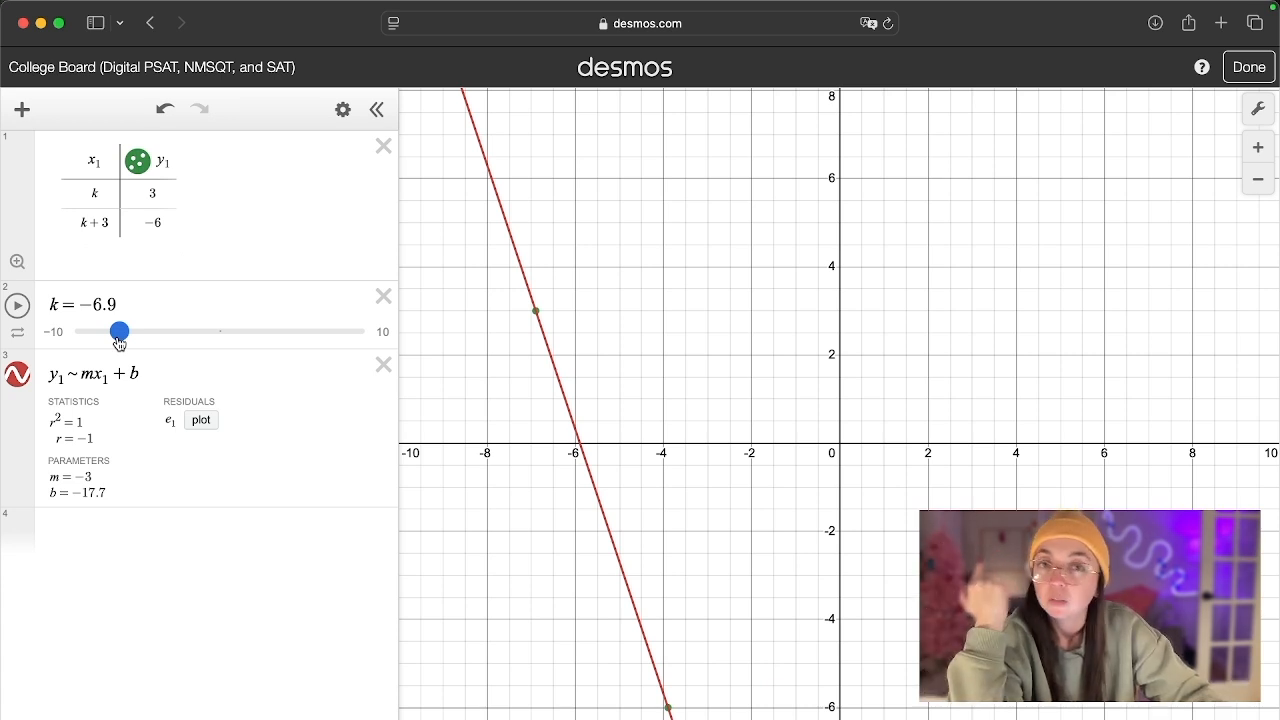
mouse_move(112, 340)
left_mouse_down()
mouse_move(164, 340)
mouse_move(124, 336)
left_mouse_up()
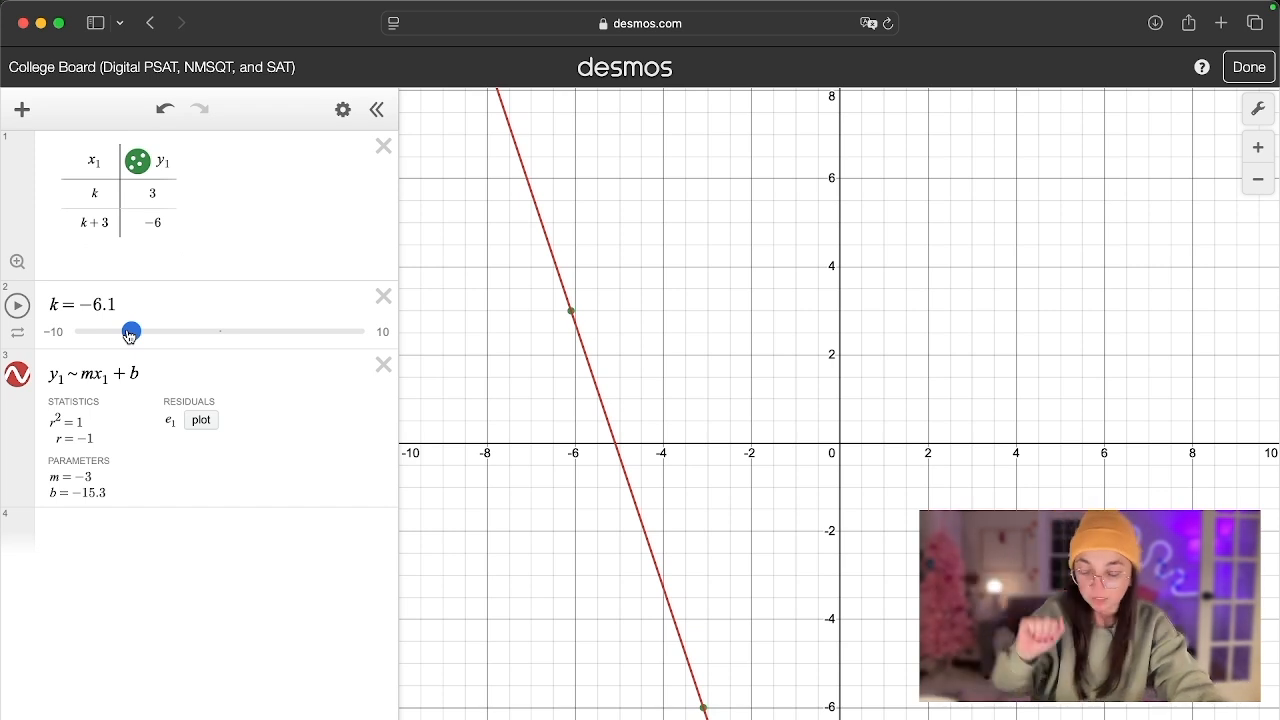
- Plot the point (k−7, b) in a new expression below the regression and label it "y-int"
left_click(276, 525)
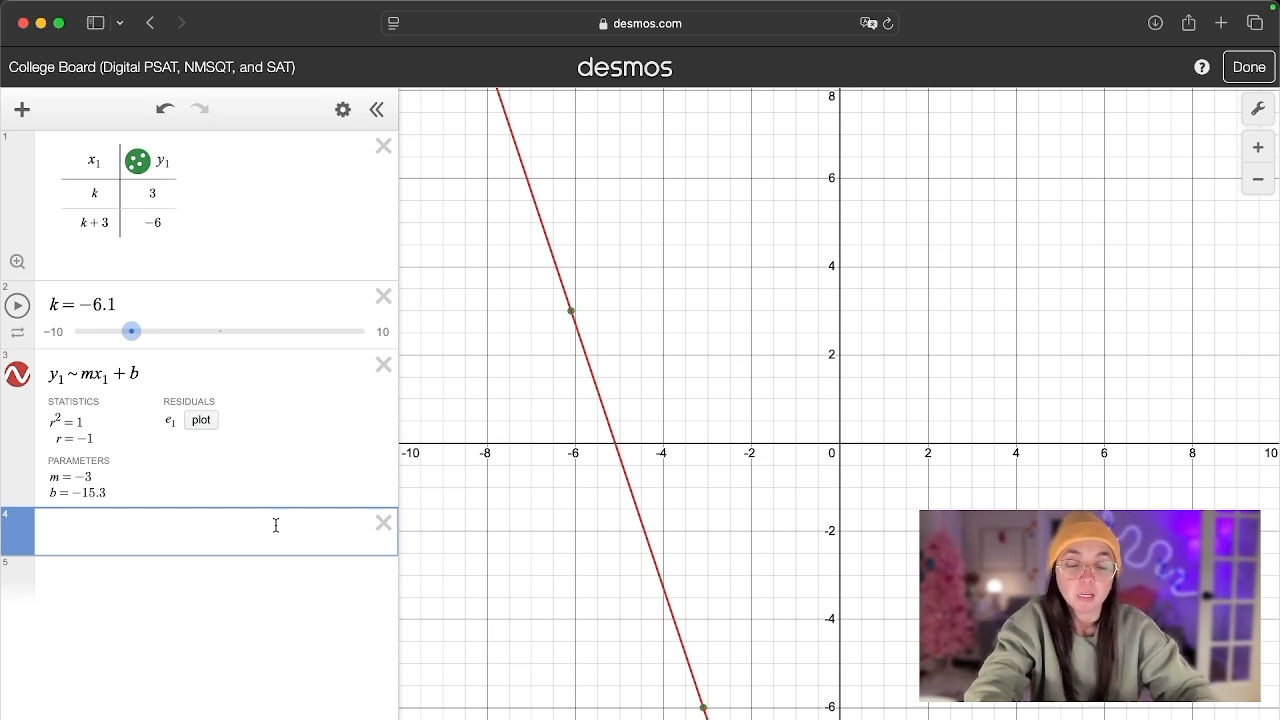
type("(")
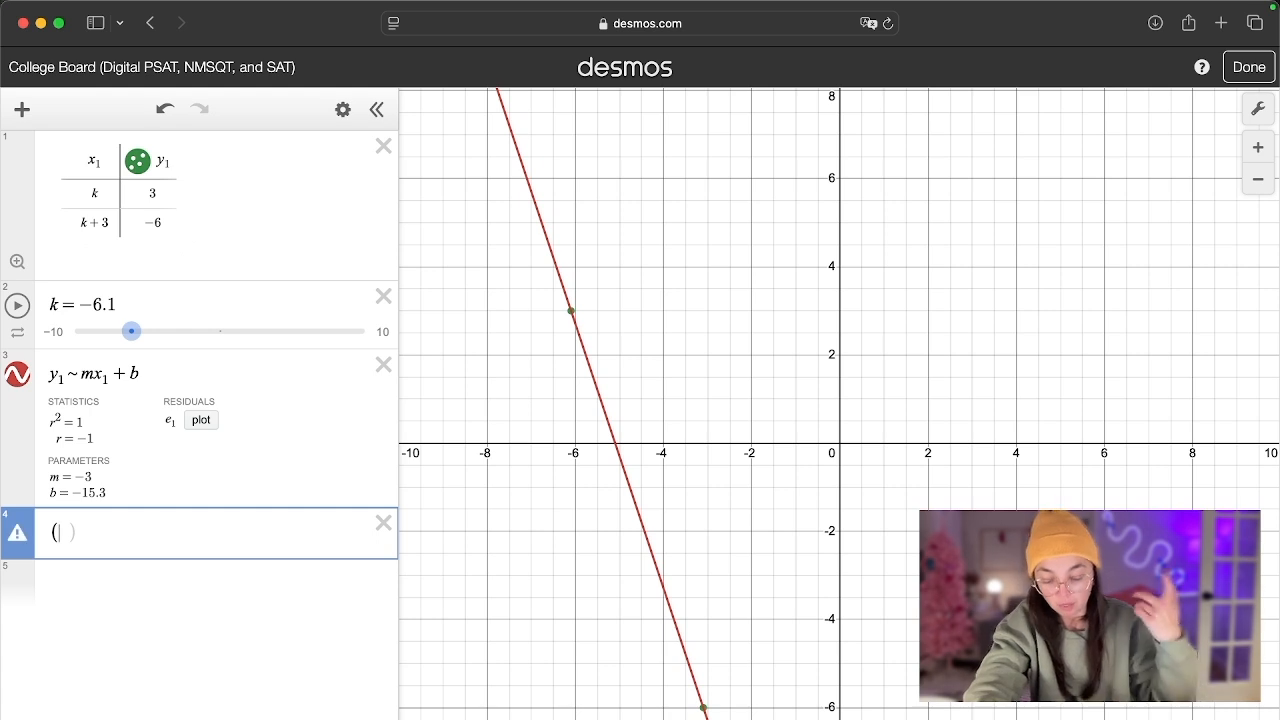
type("k-")
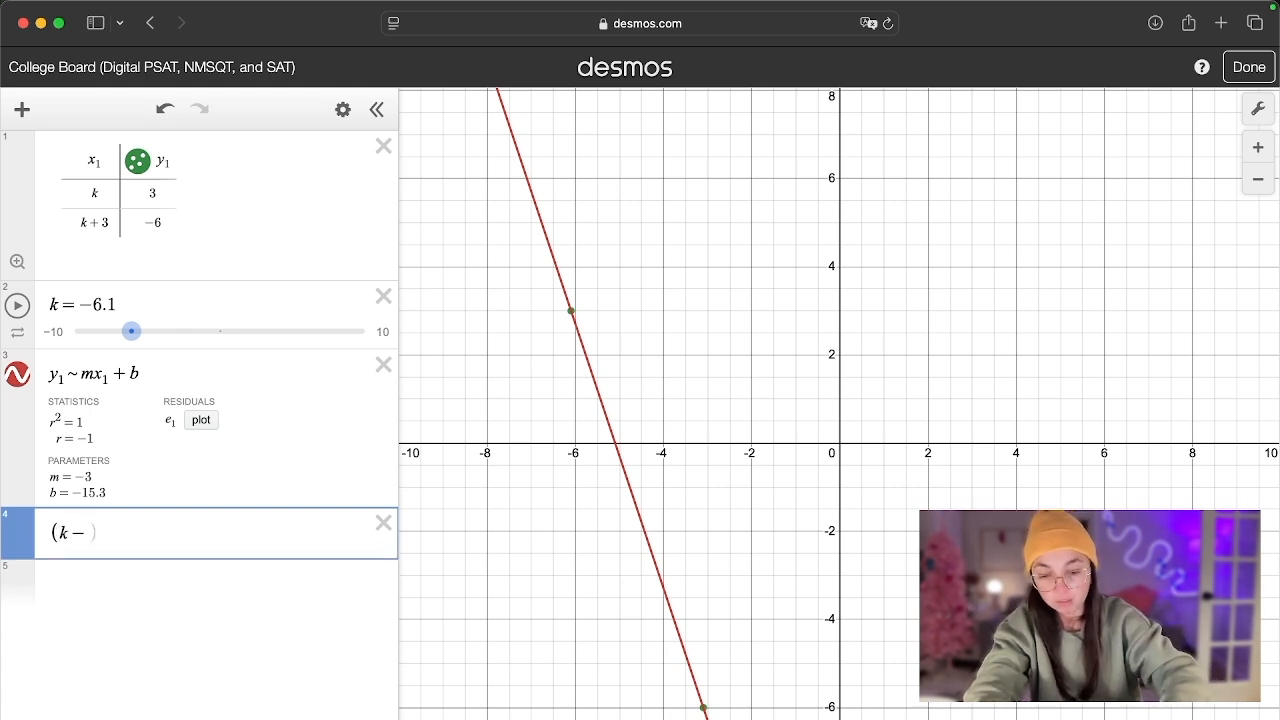
type("7,b")
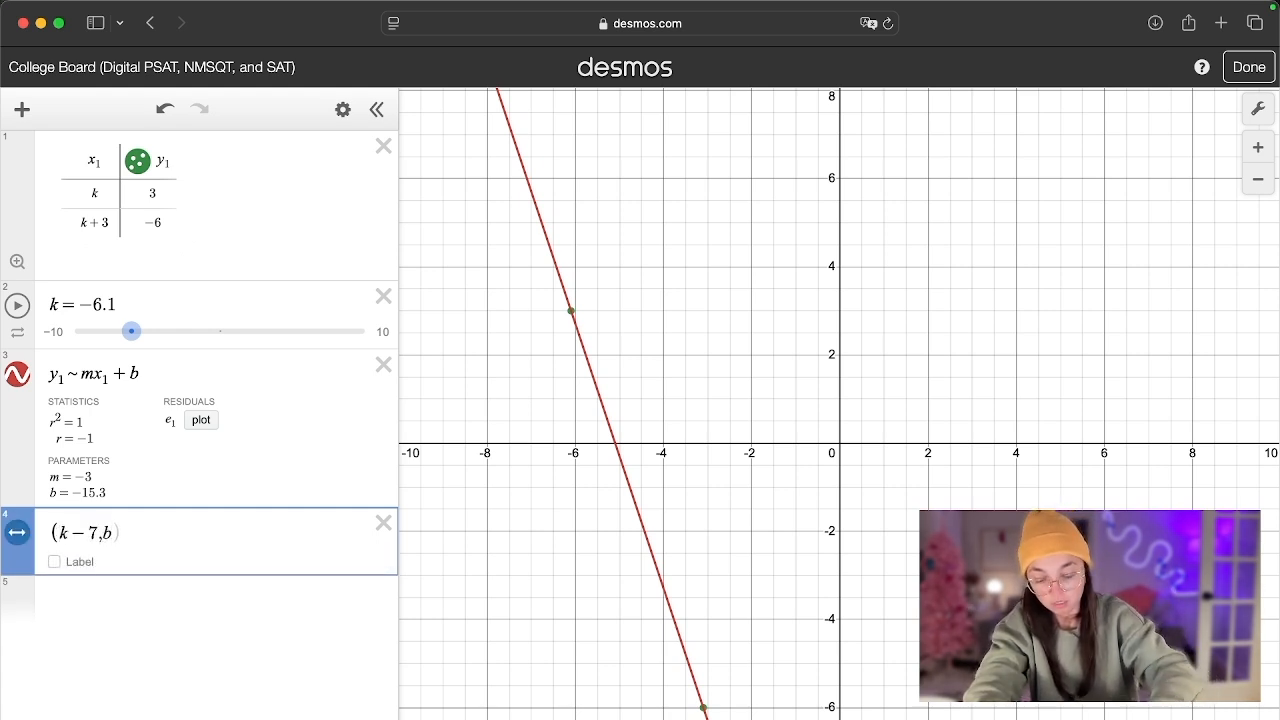
type(")")
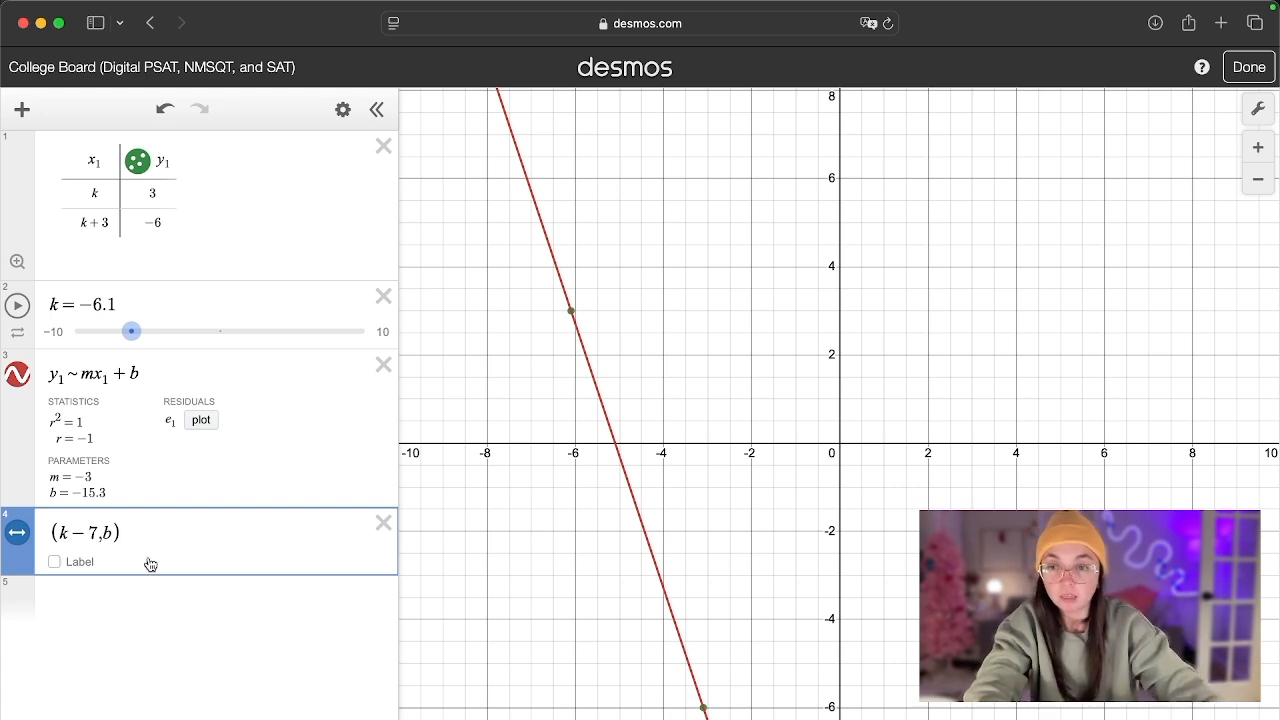
left_click(55, 562)
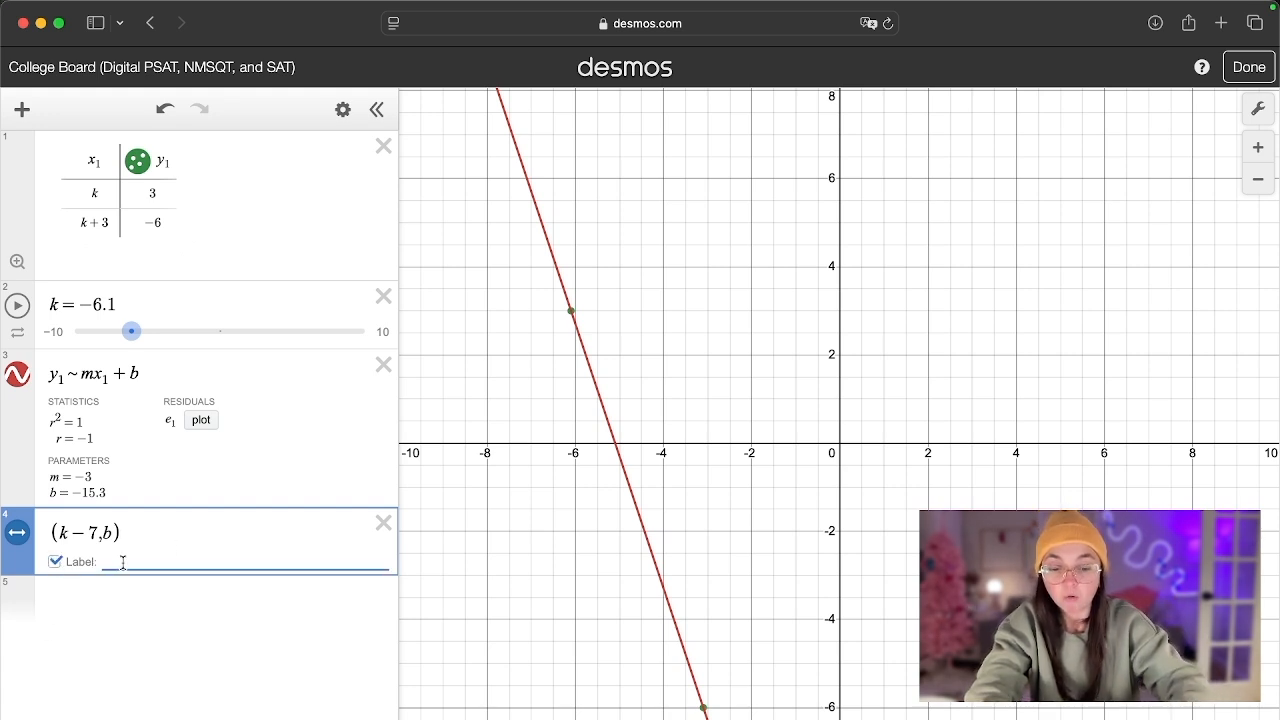
type("y-int")
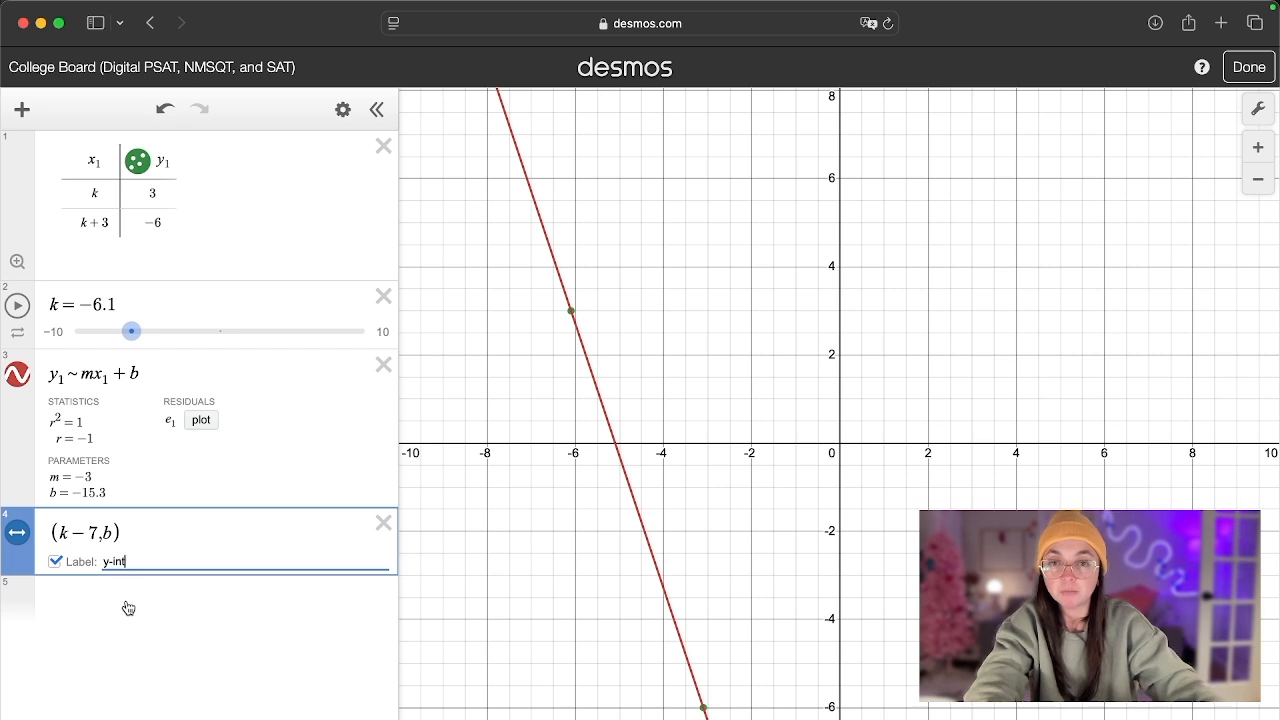
key("Return")
- Move the k slider through −0.6 and 4.5 to 7.1, bringing the labelled point close to the y-axis
scroll(602, 488, "down", 5)
left_click_drag(604, 452, 549, 454)
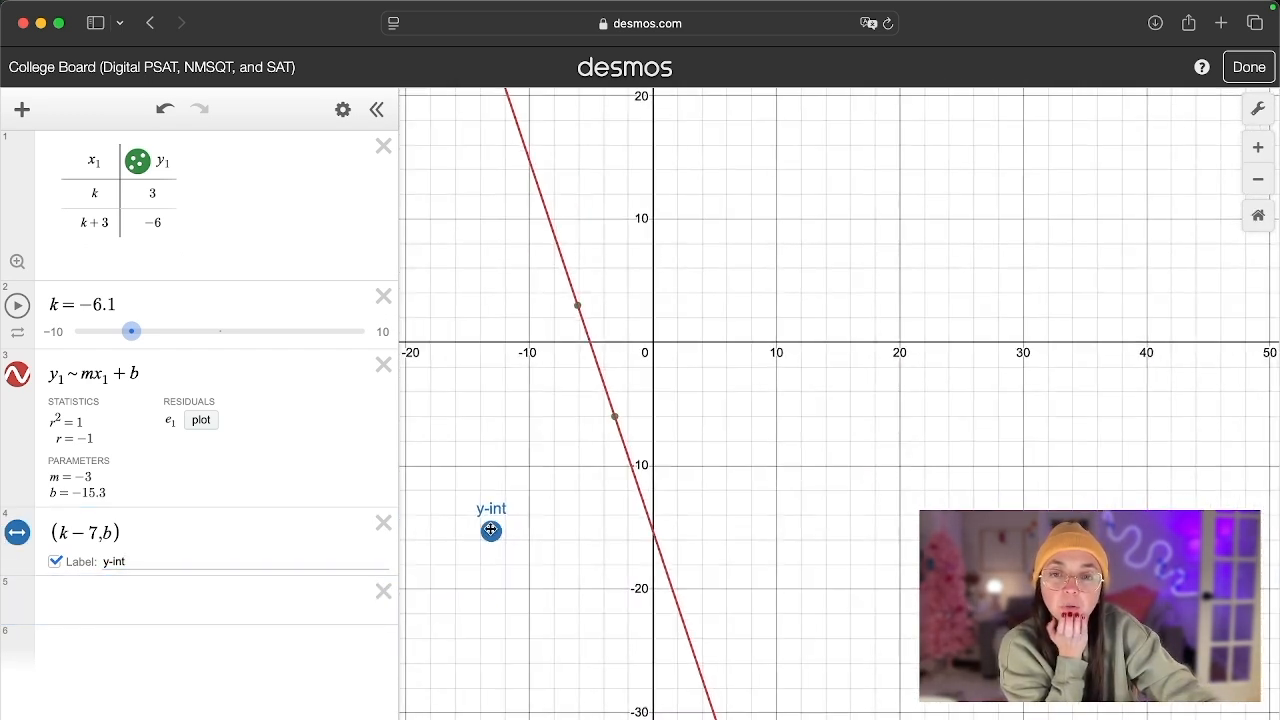
left_click_drag(132, 332, 211, 331)
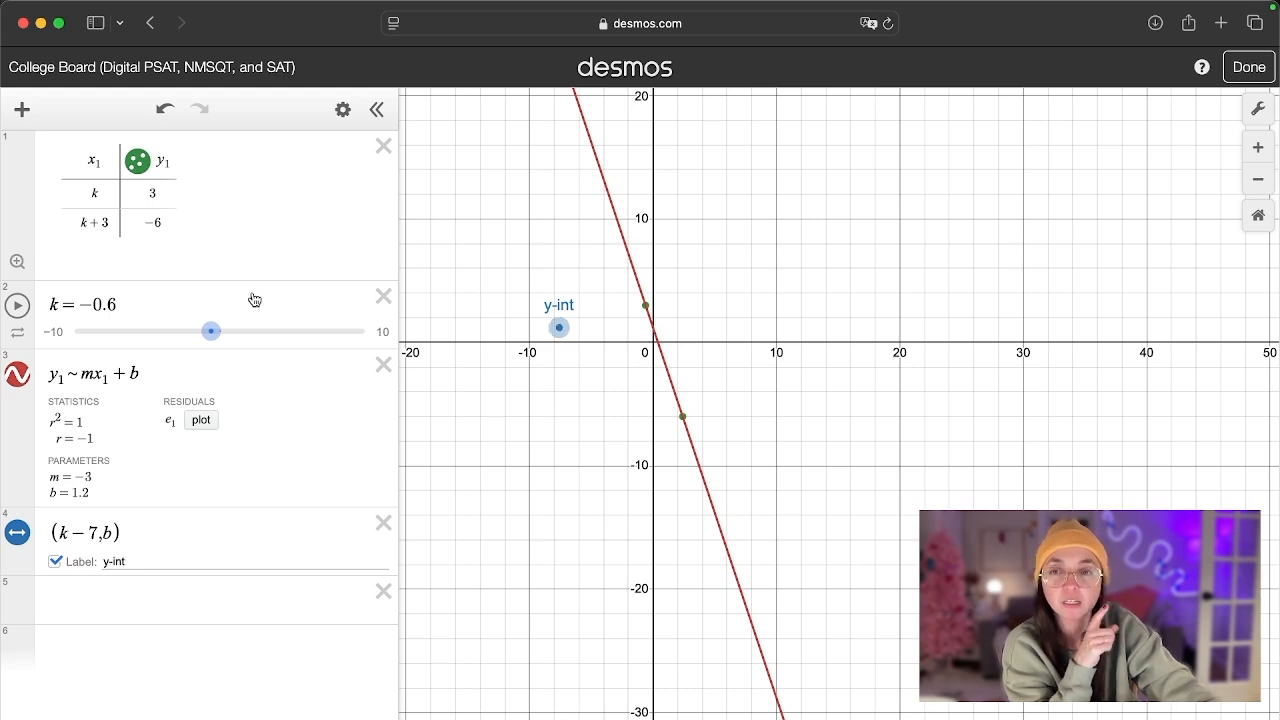
left_click_drag(218, 331, 285, 330)
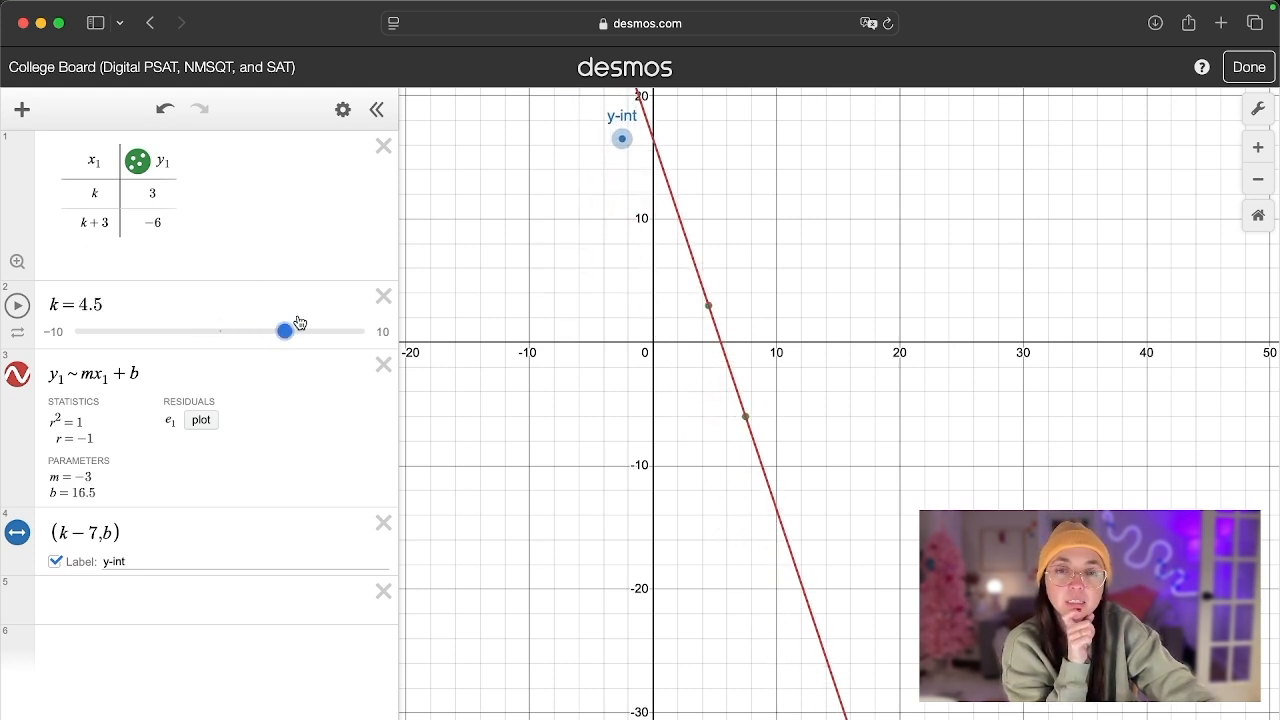
left_click_drag(571, 177, 531, 360)
left_click_drag(285, 345, 321, 335)
scroll(577, 254, "down", 3)
scroll(577, 254, "up", 10)
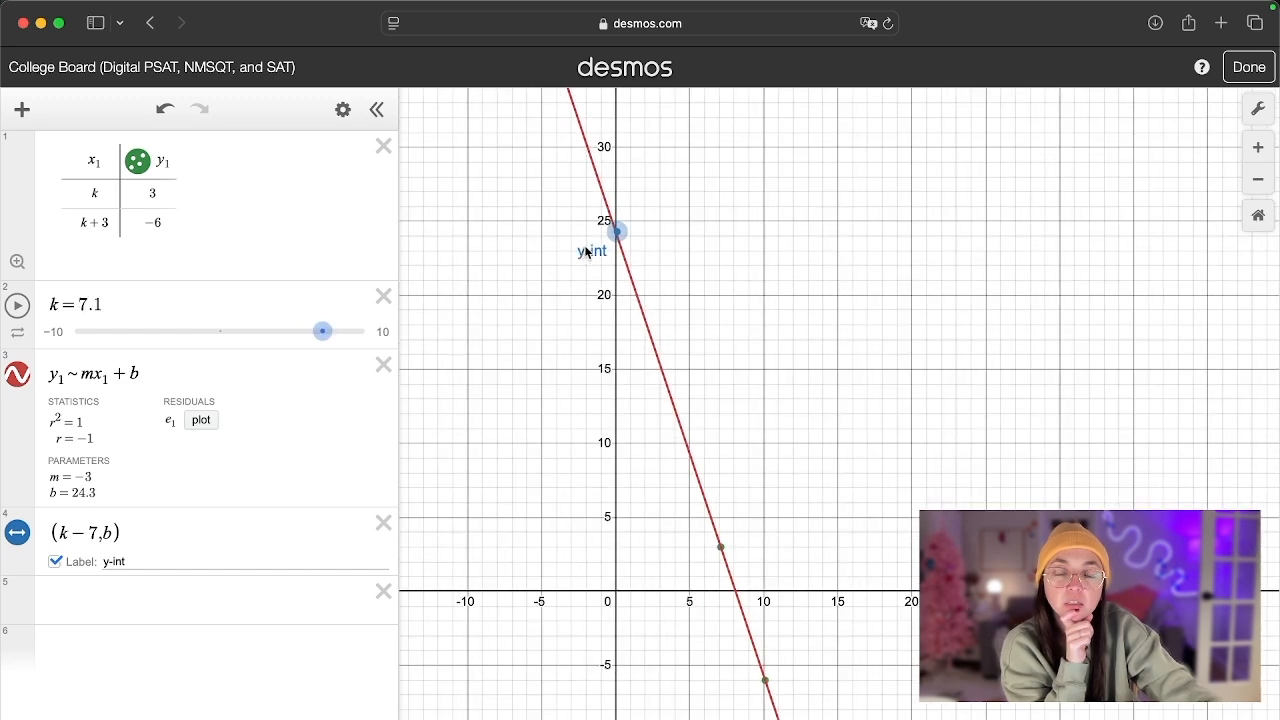
- Fine-tune the k slider to 7 so the labelled point lies exactly on the y-axis, and select the point's expression
scroll(628, 290, "up", 8)
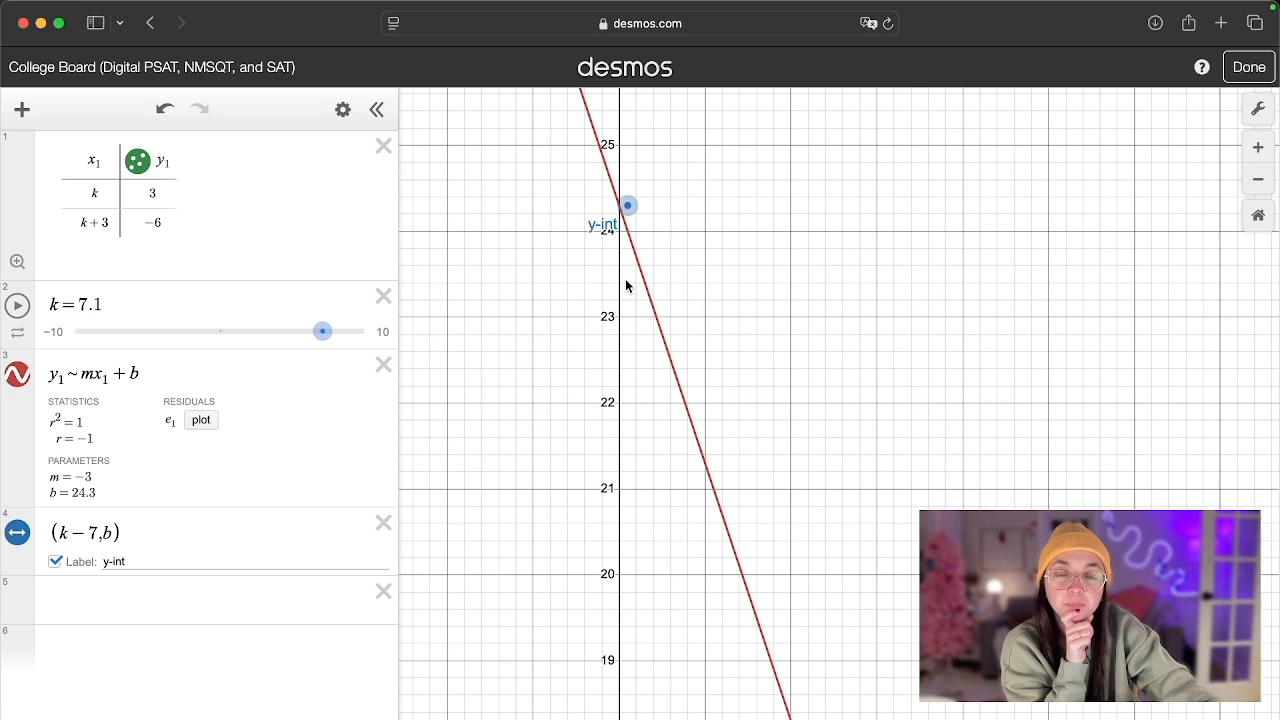
scroll(563, 283, "up", 5)
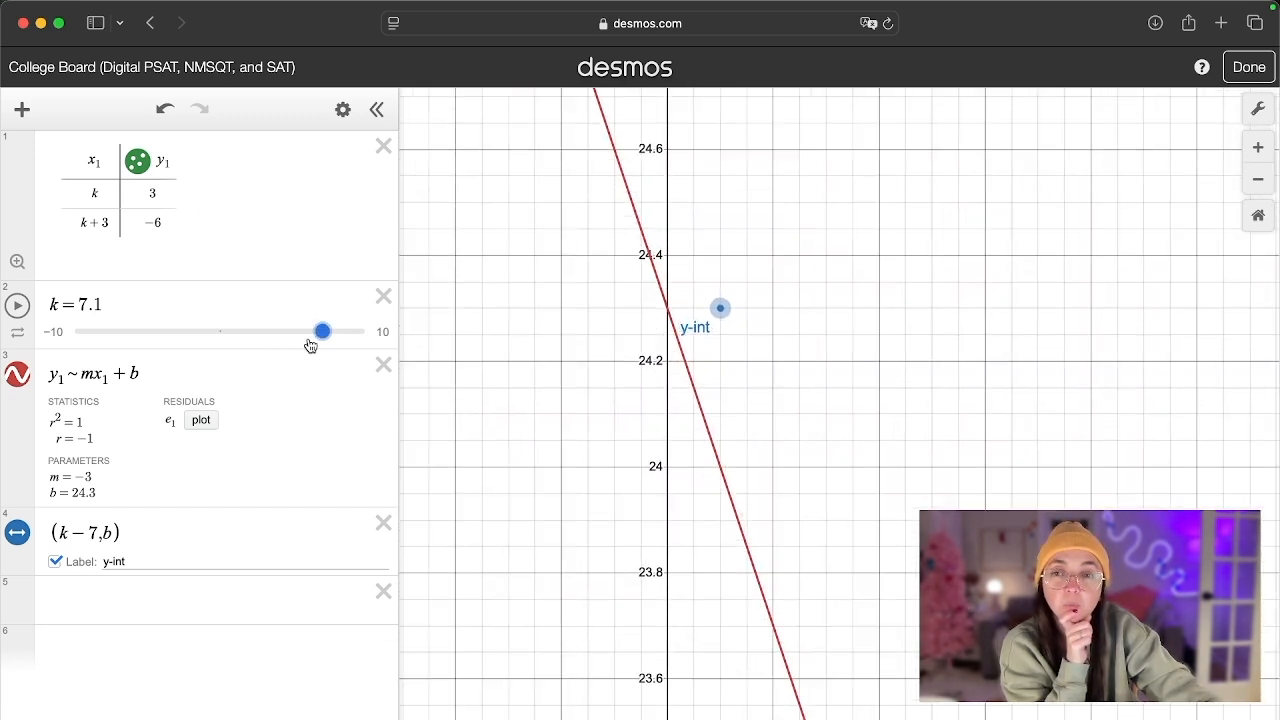
left_click_drag(313, 345, 310, 343)
scroll(523, 360, "down", 5)
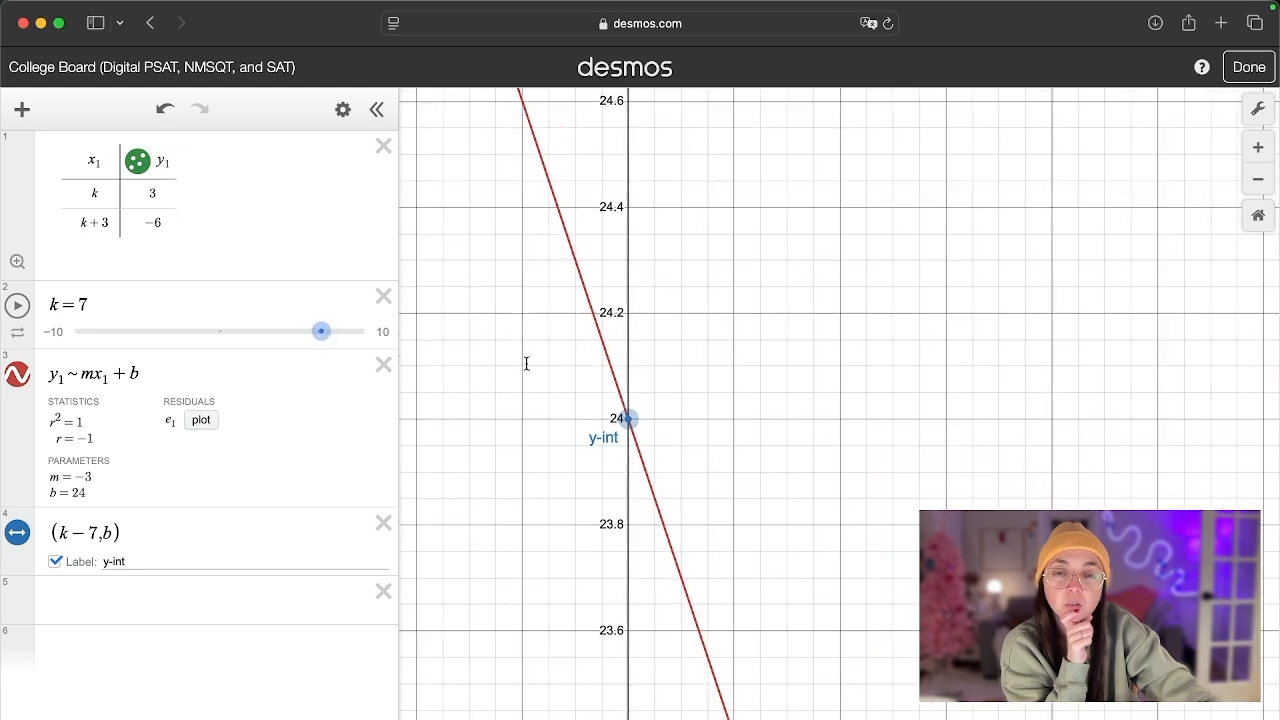
left_click(564, 302)
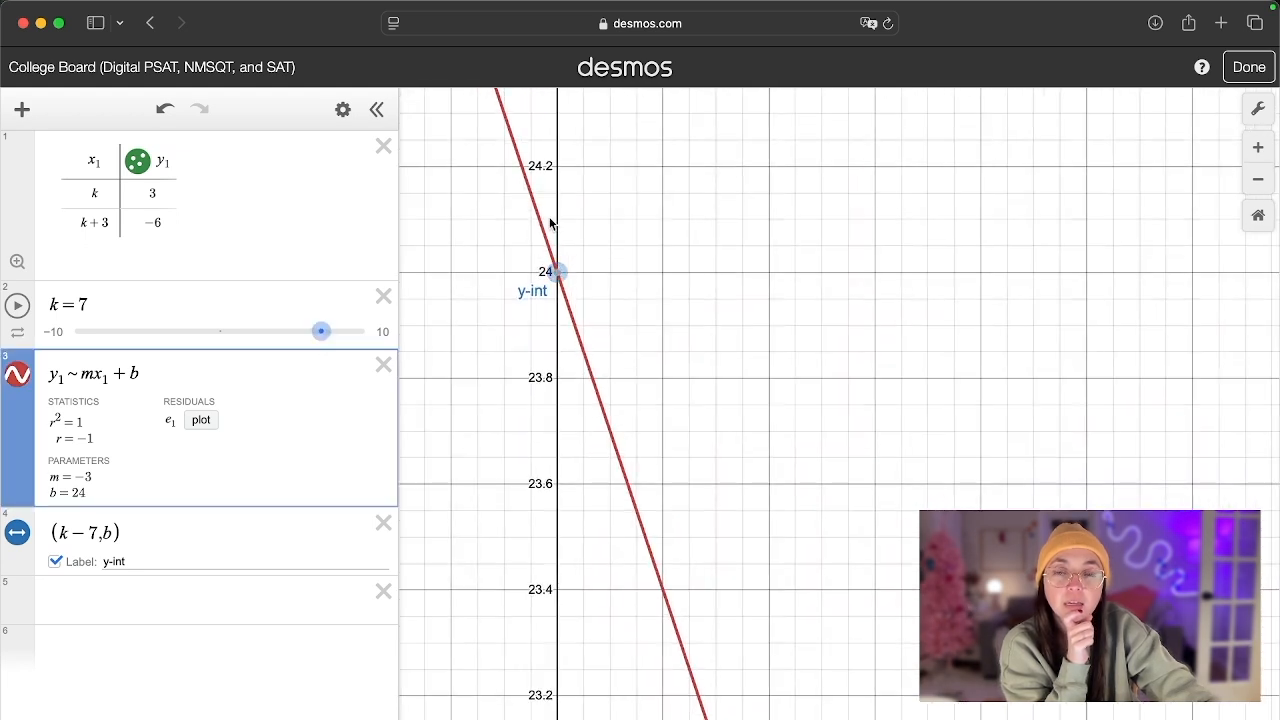
left_click(206, 534)
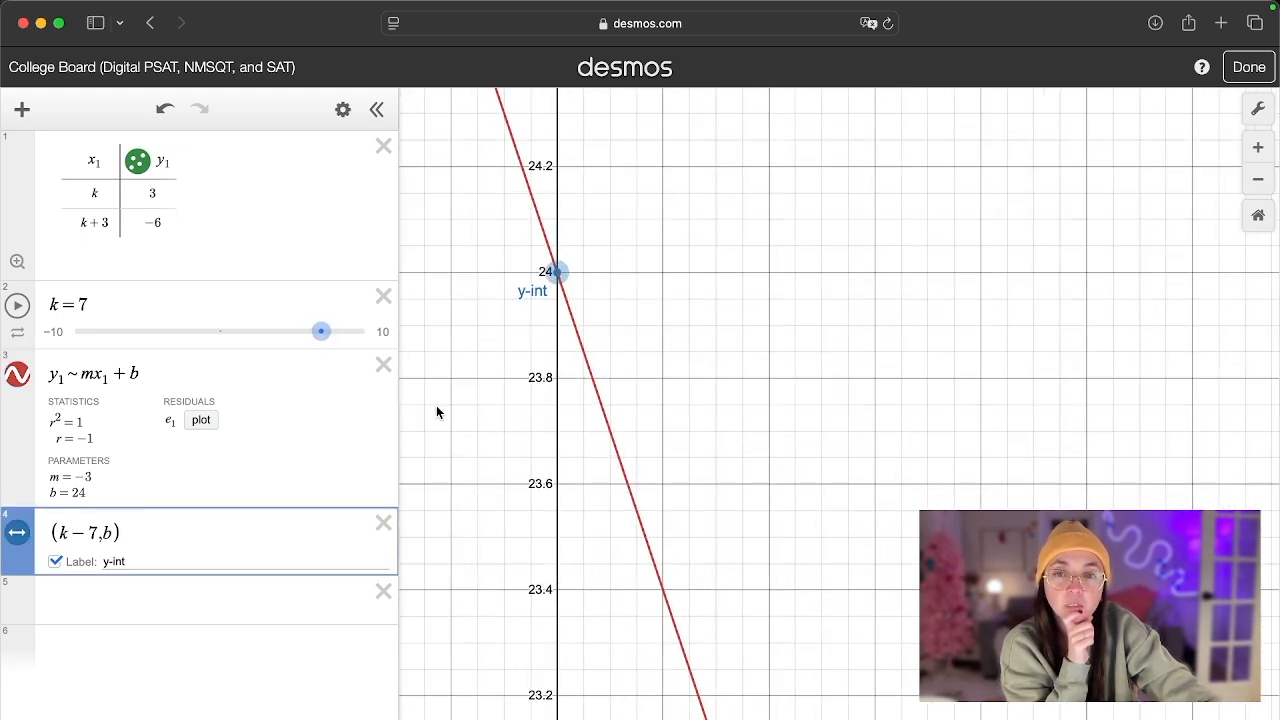